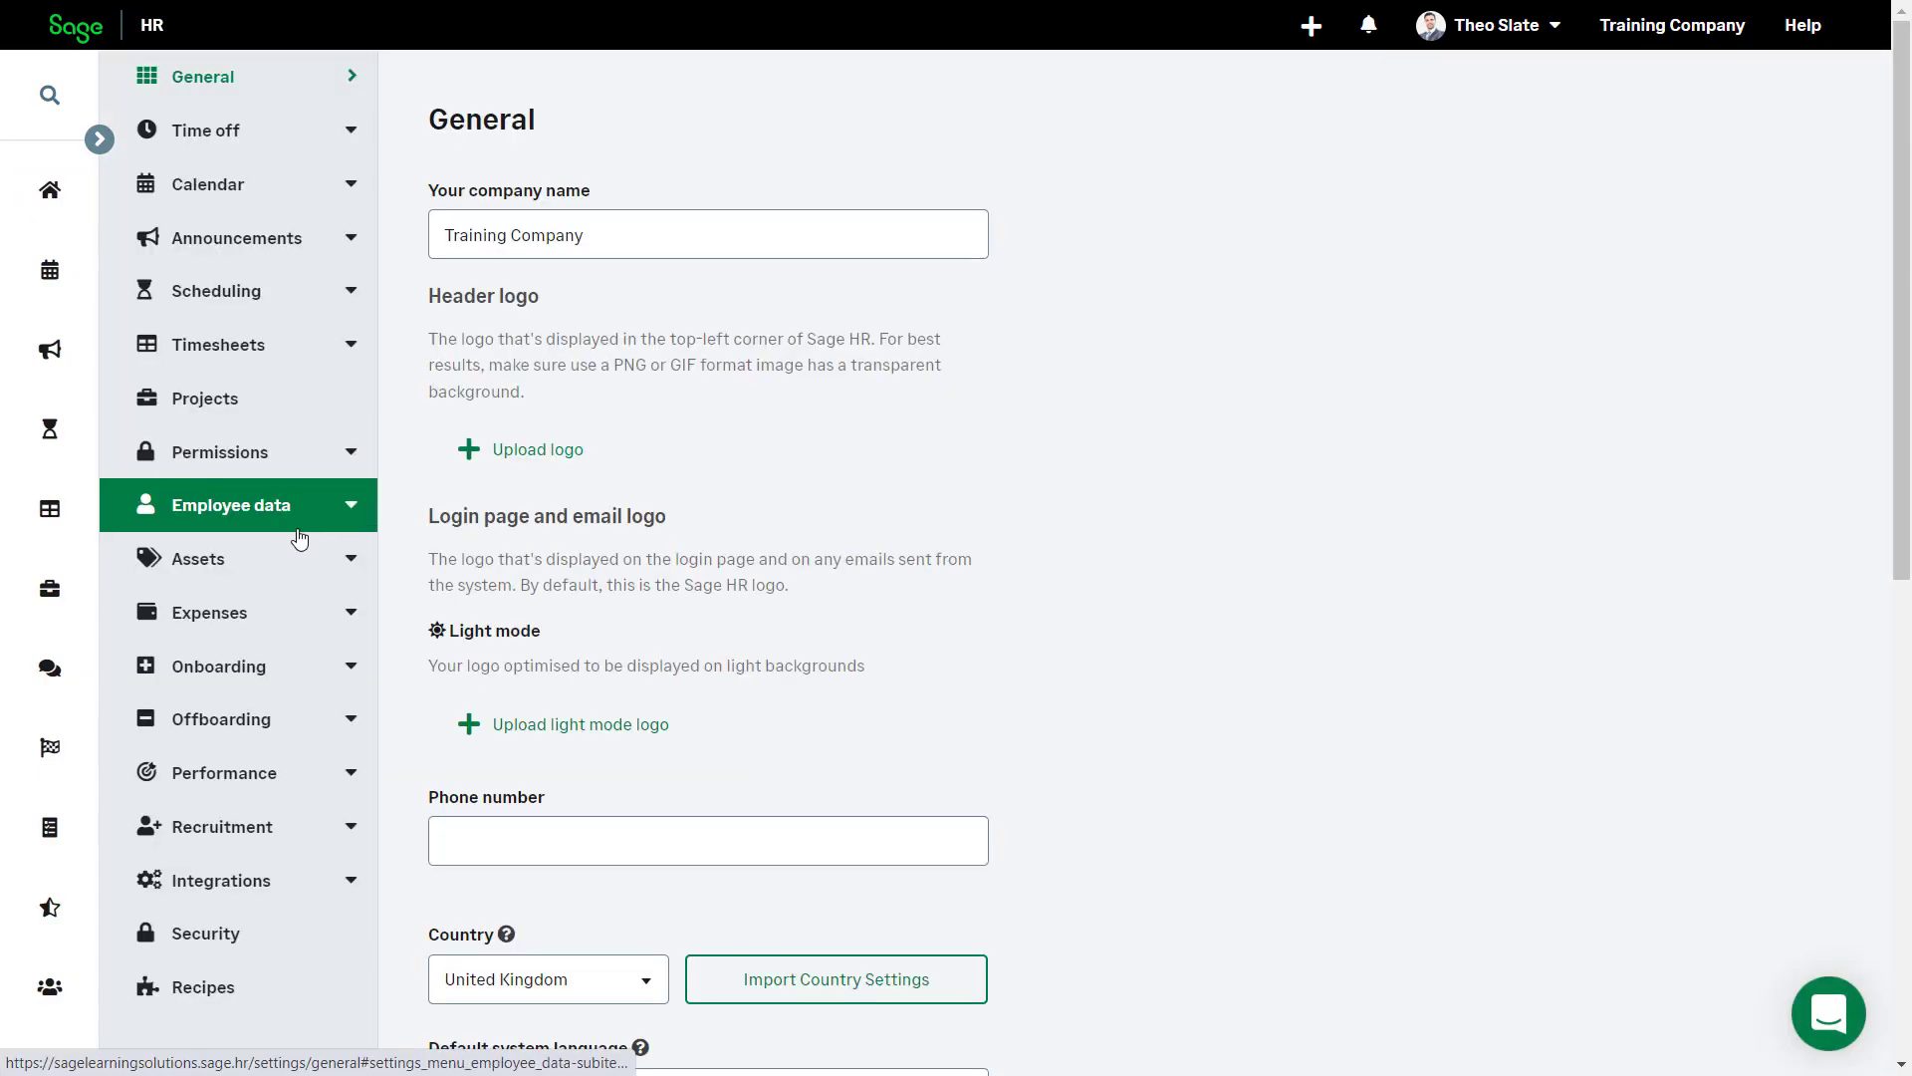
Expand Employee data settings and open the Custom fields page
click(298, 526)
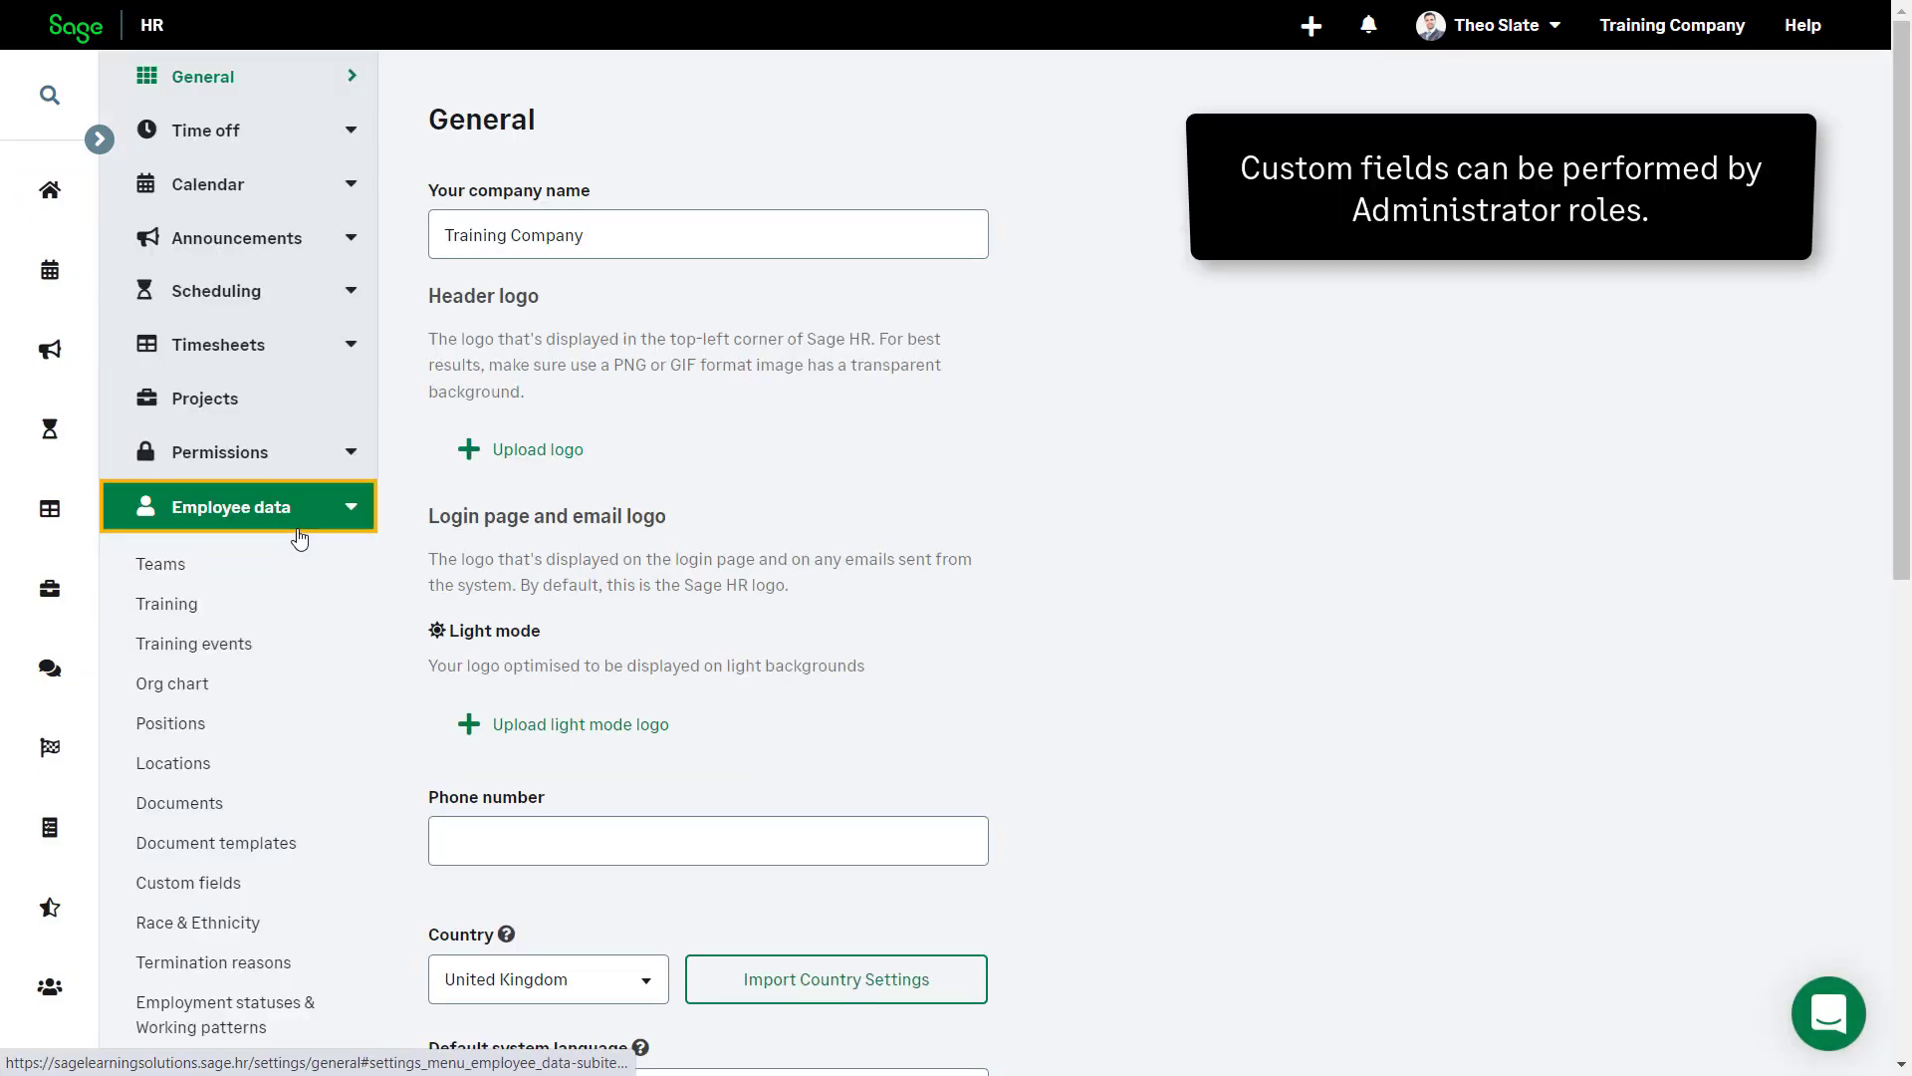
scroll(299, 538, down, 4)
click(240, 511)
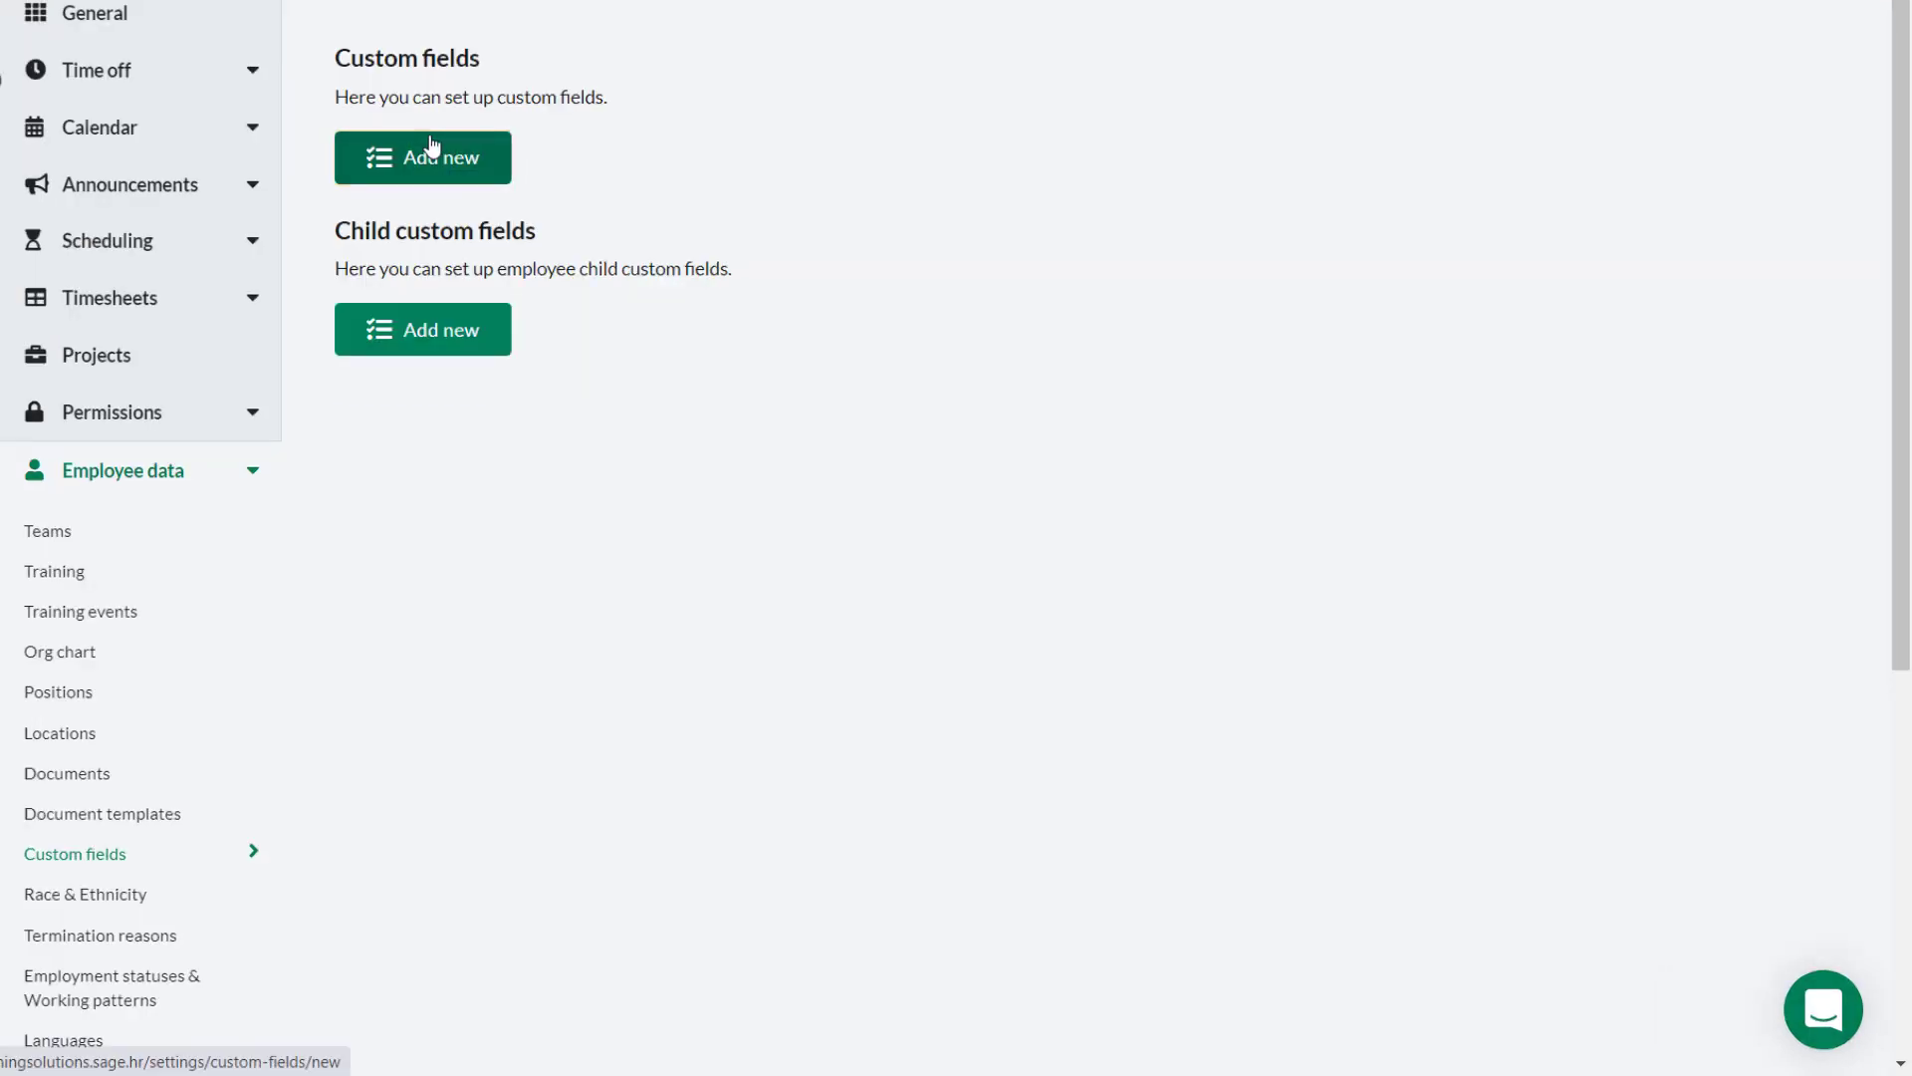
Start a new custom field named 'Tshirt size' with the Dropdown type and choose its location
click(513, 209)
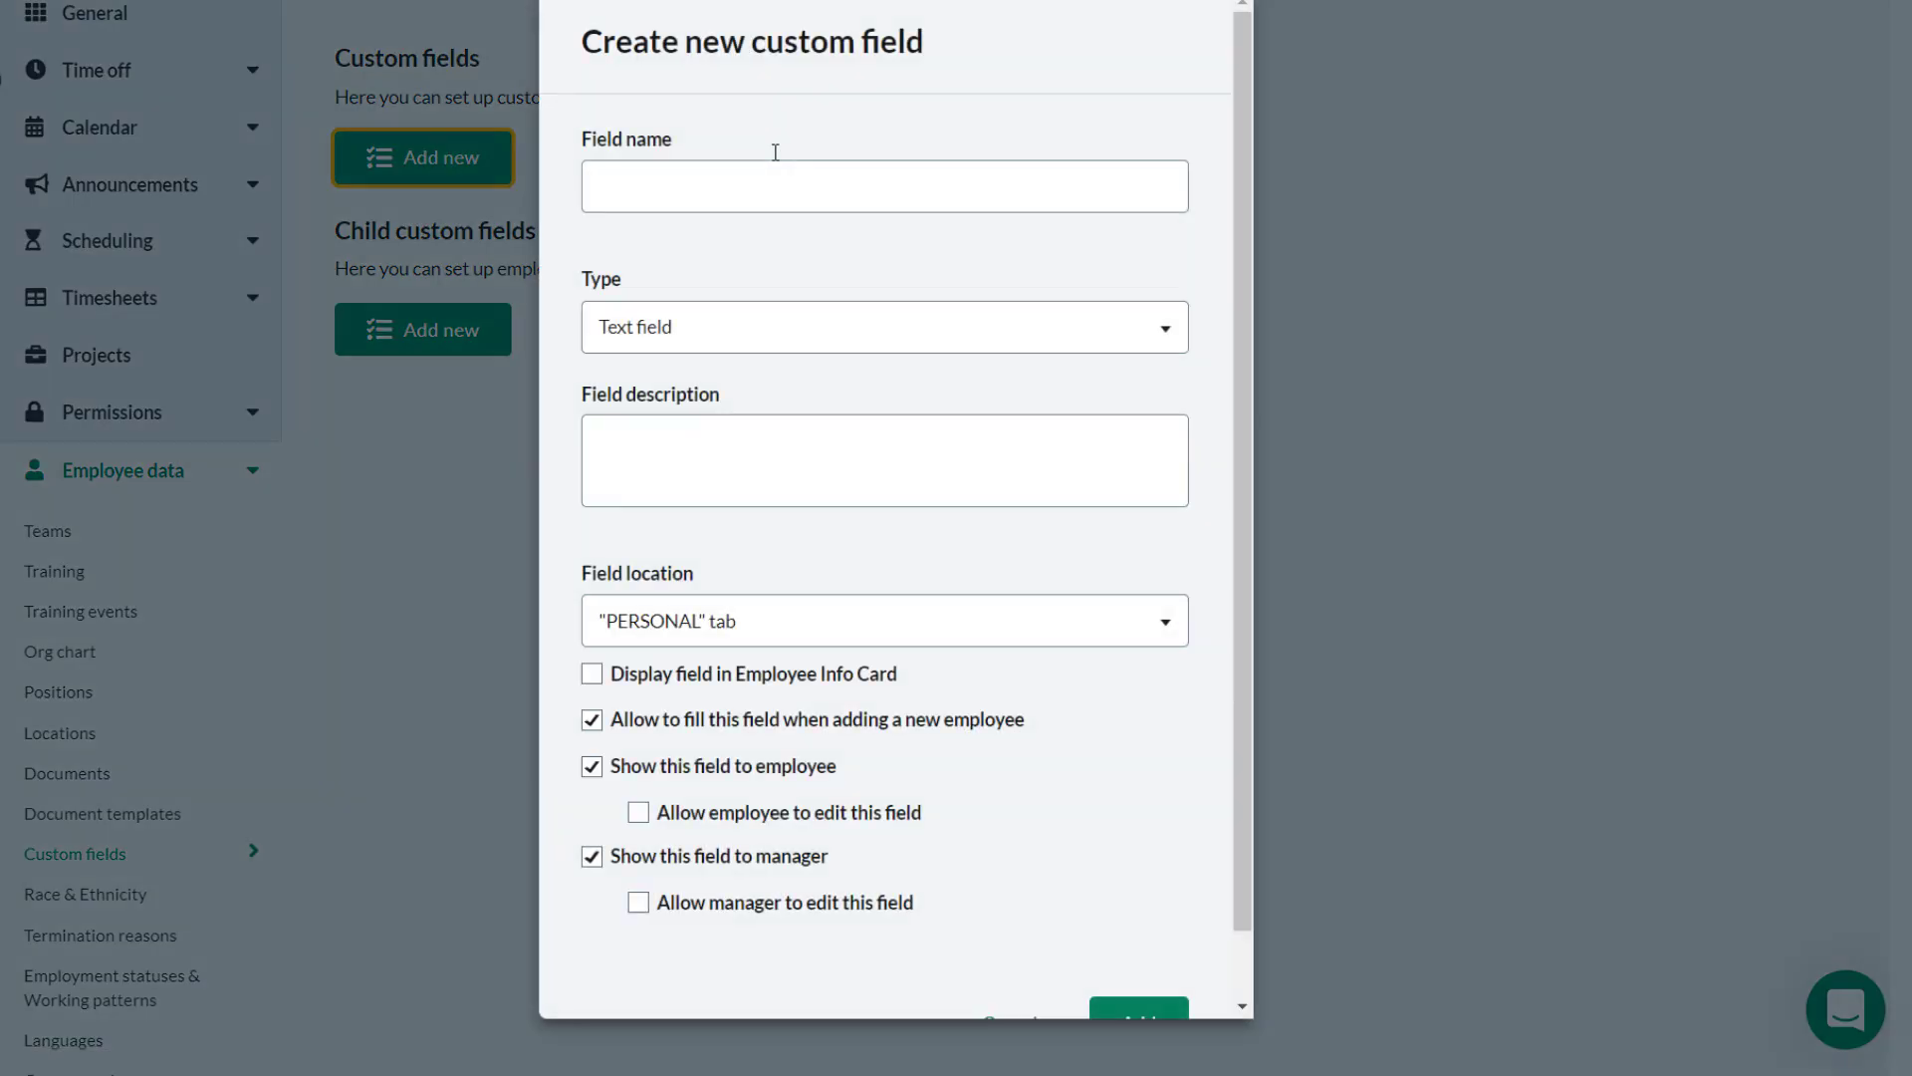
click(786, 197)
text(Tshirt si)
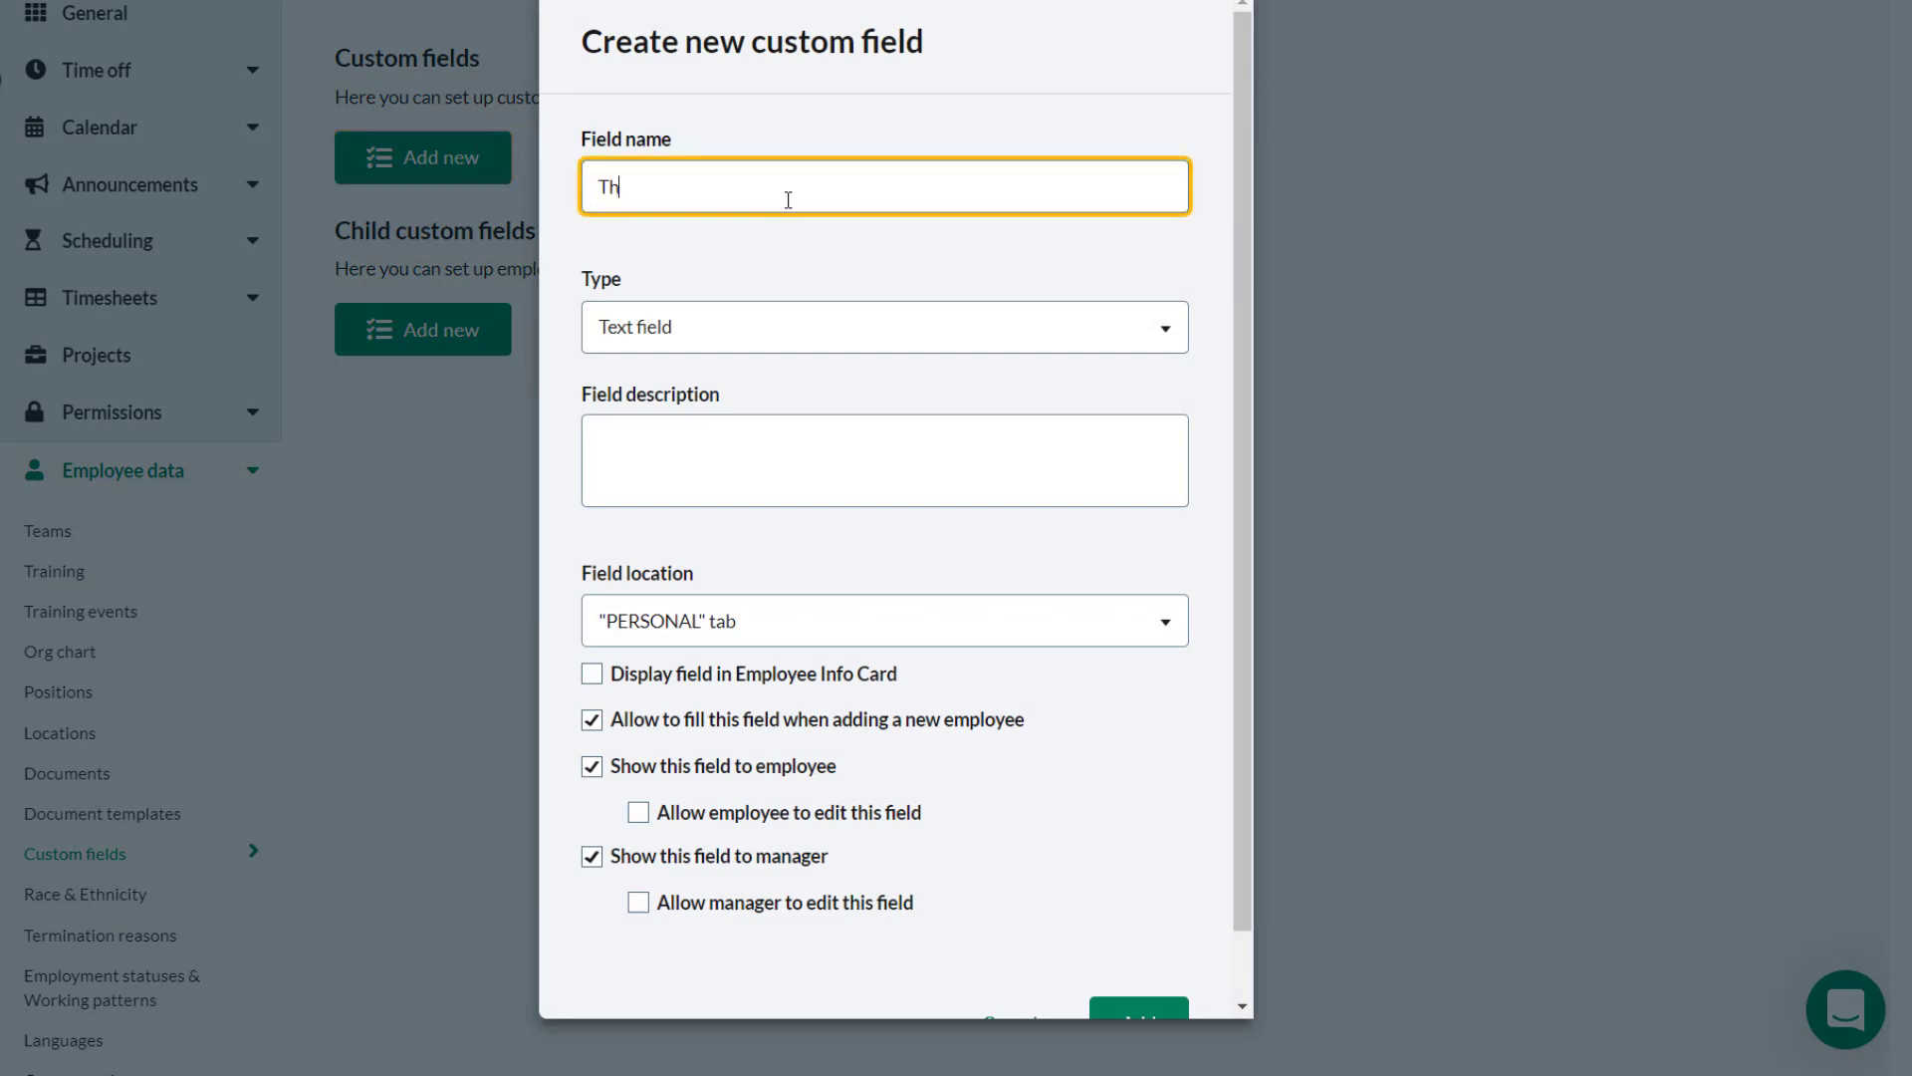
text(ze)
click(705, 347)
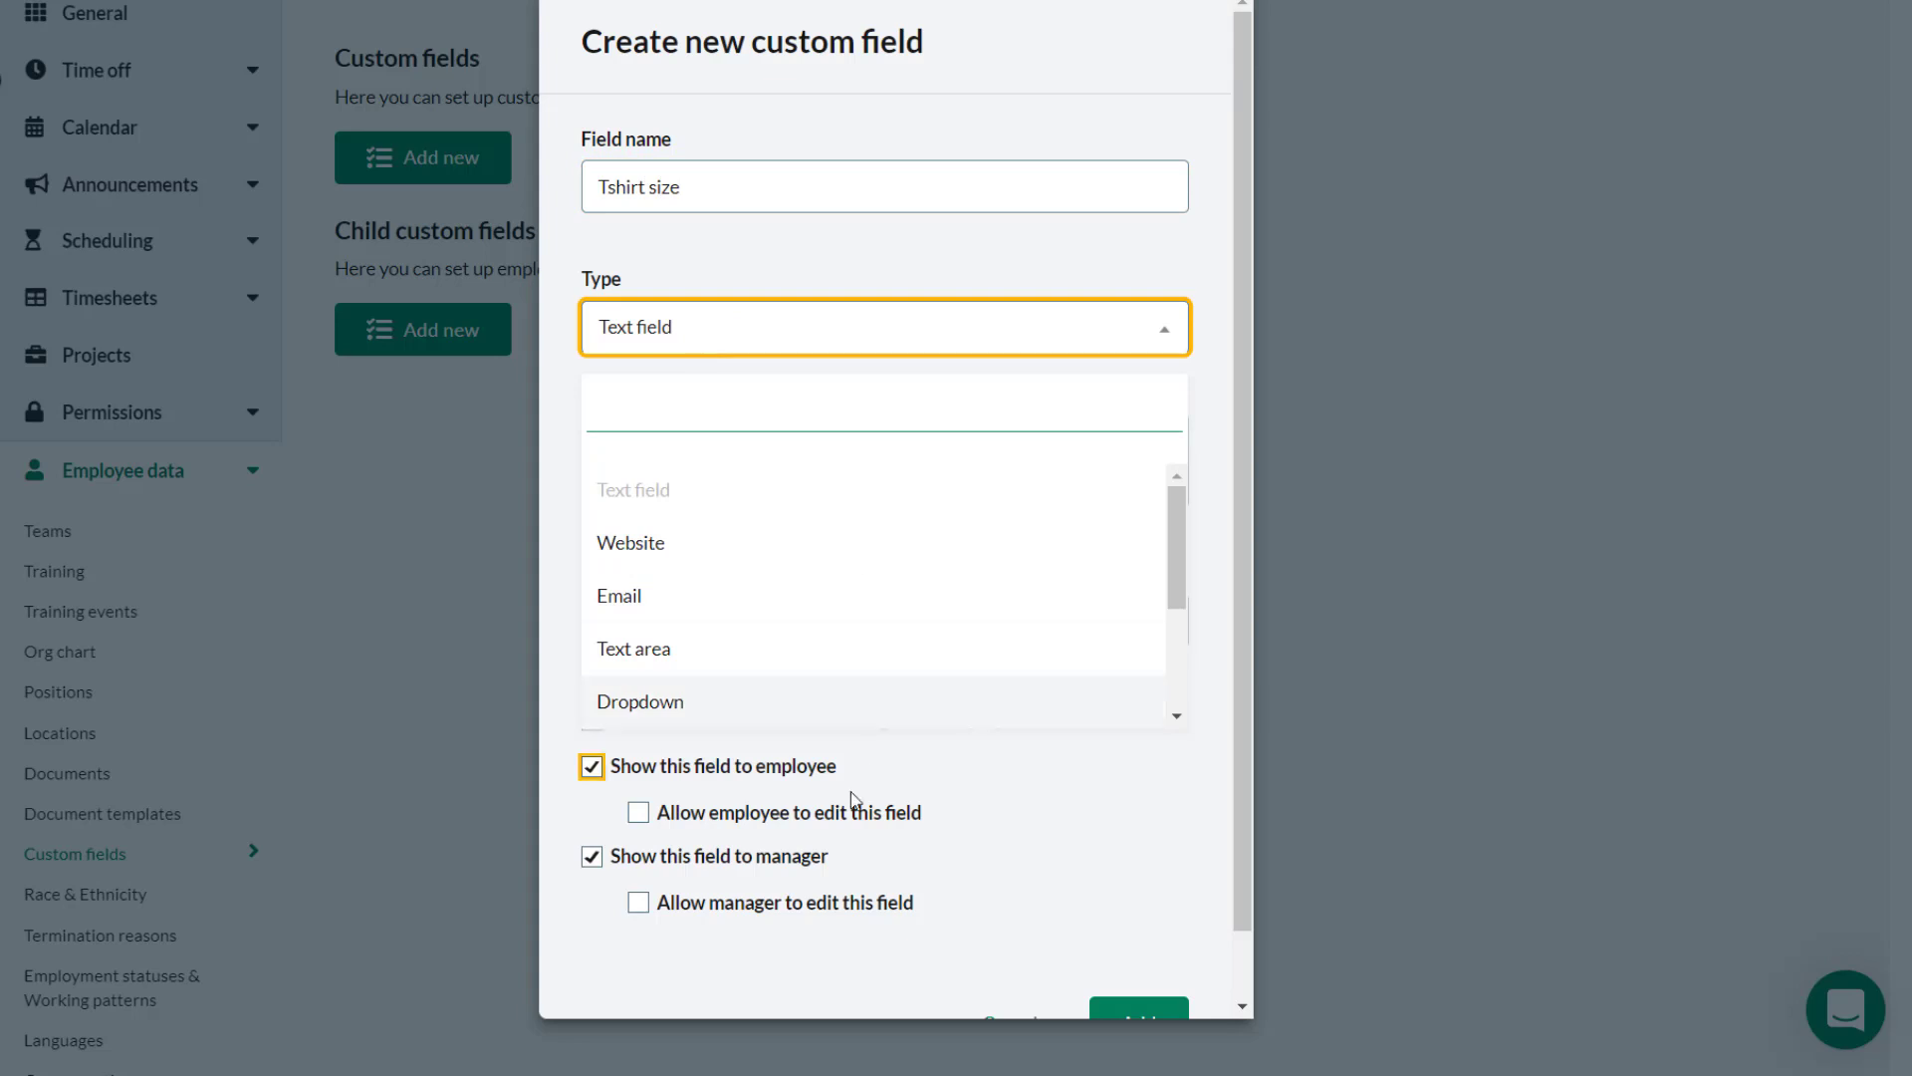
click(648, 702)
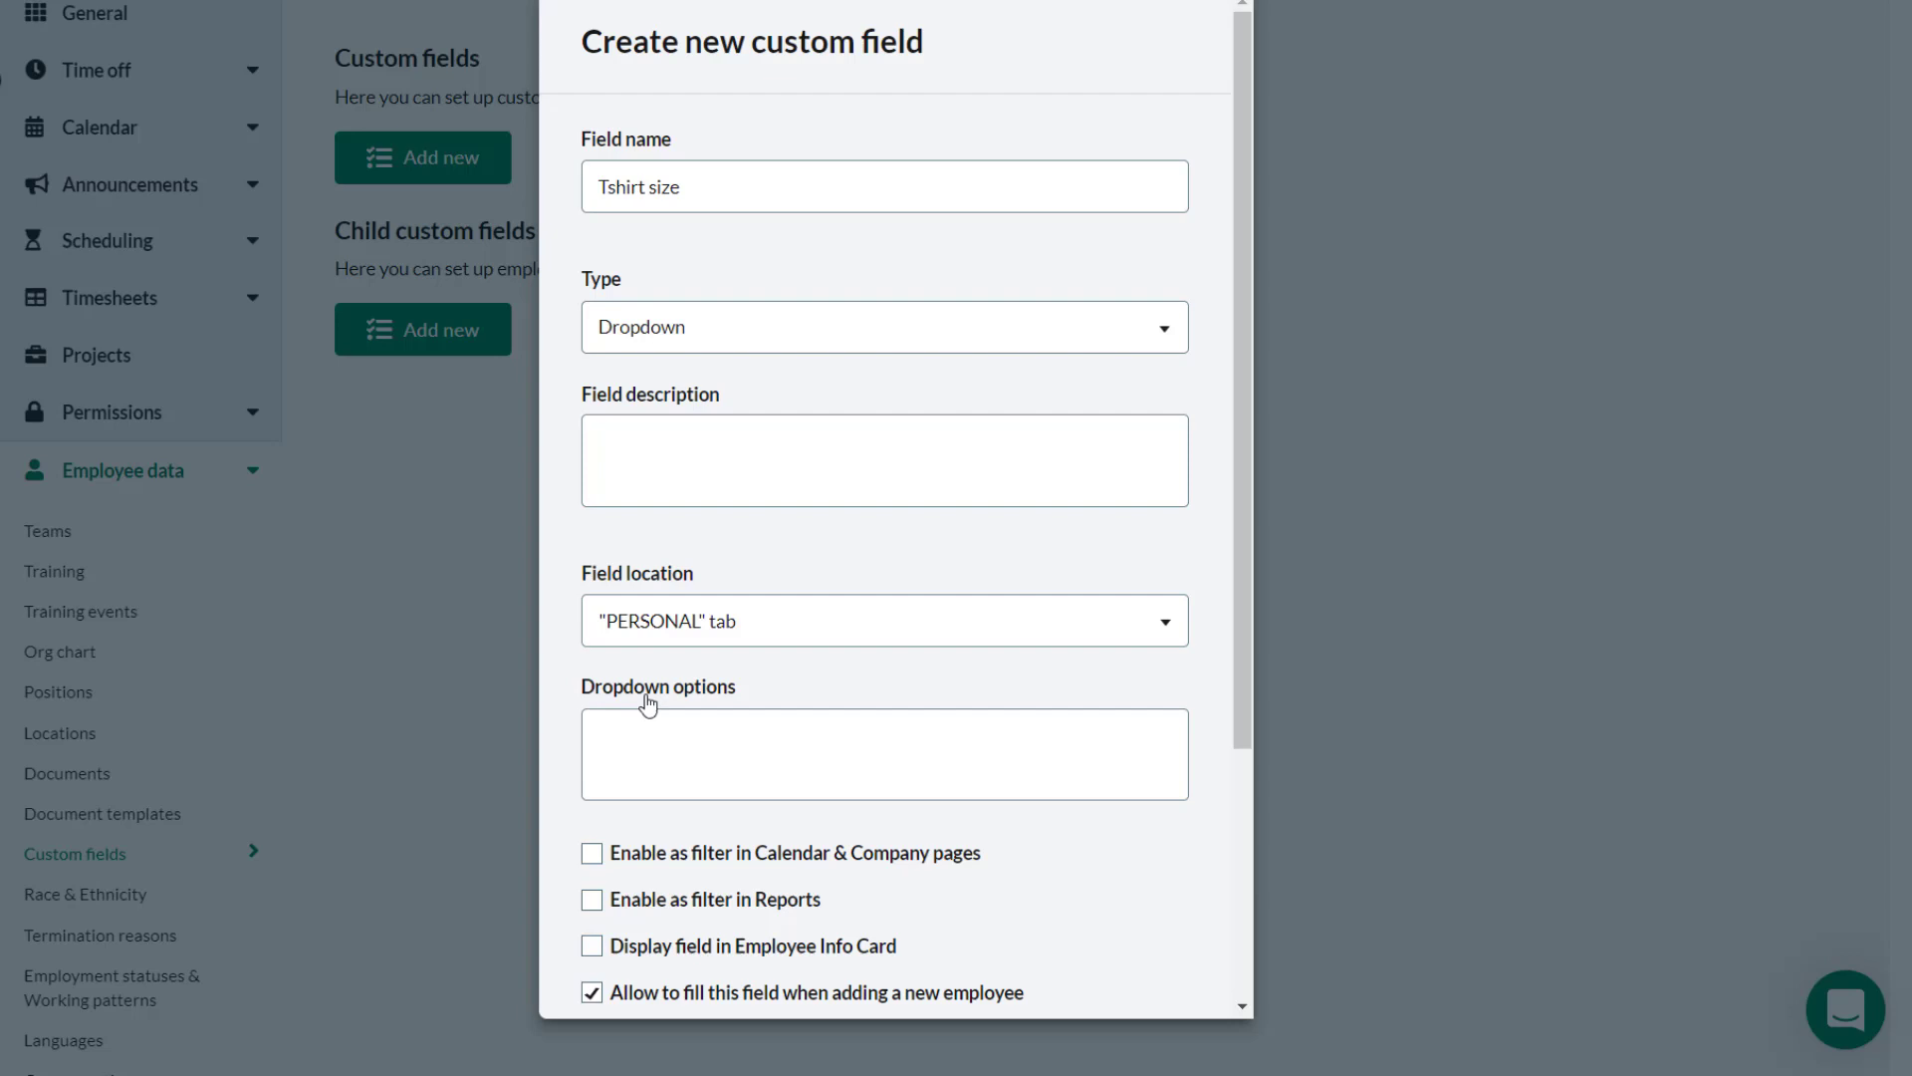
click(649, 442)
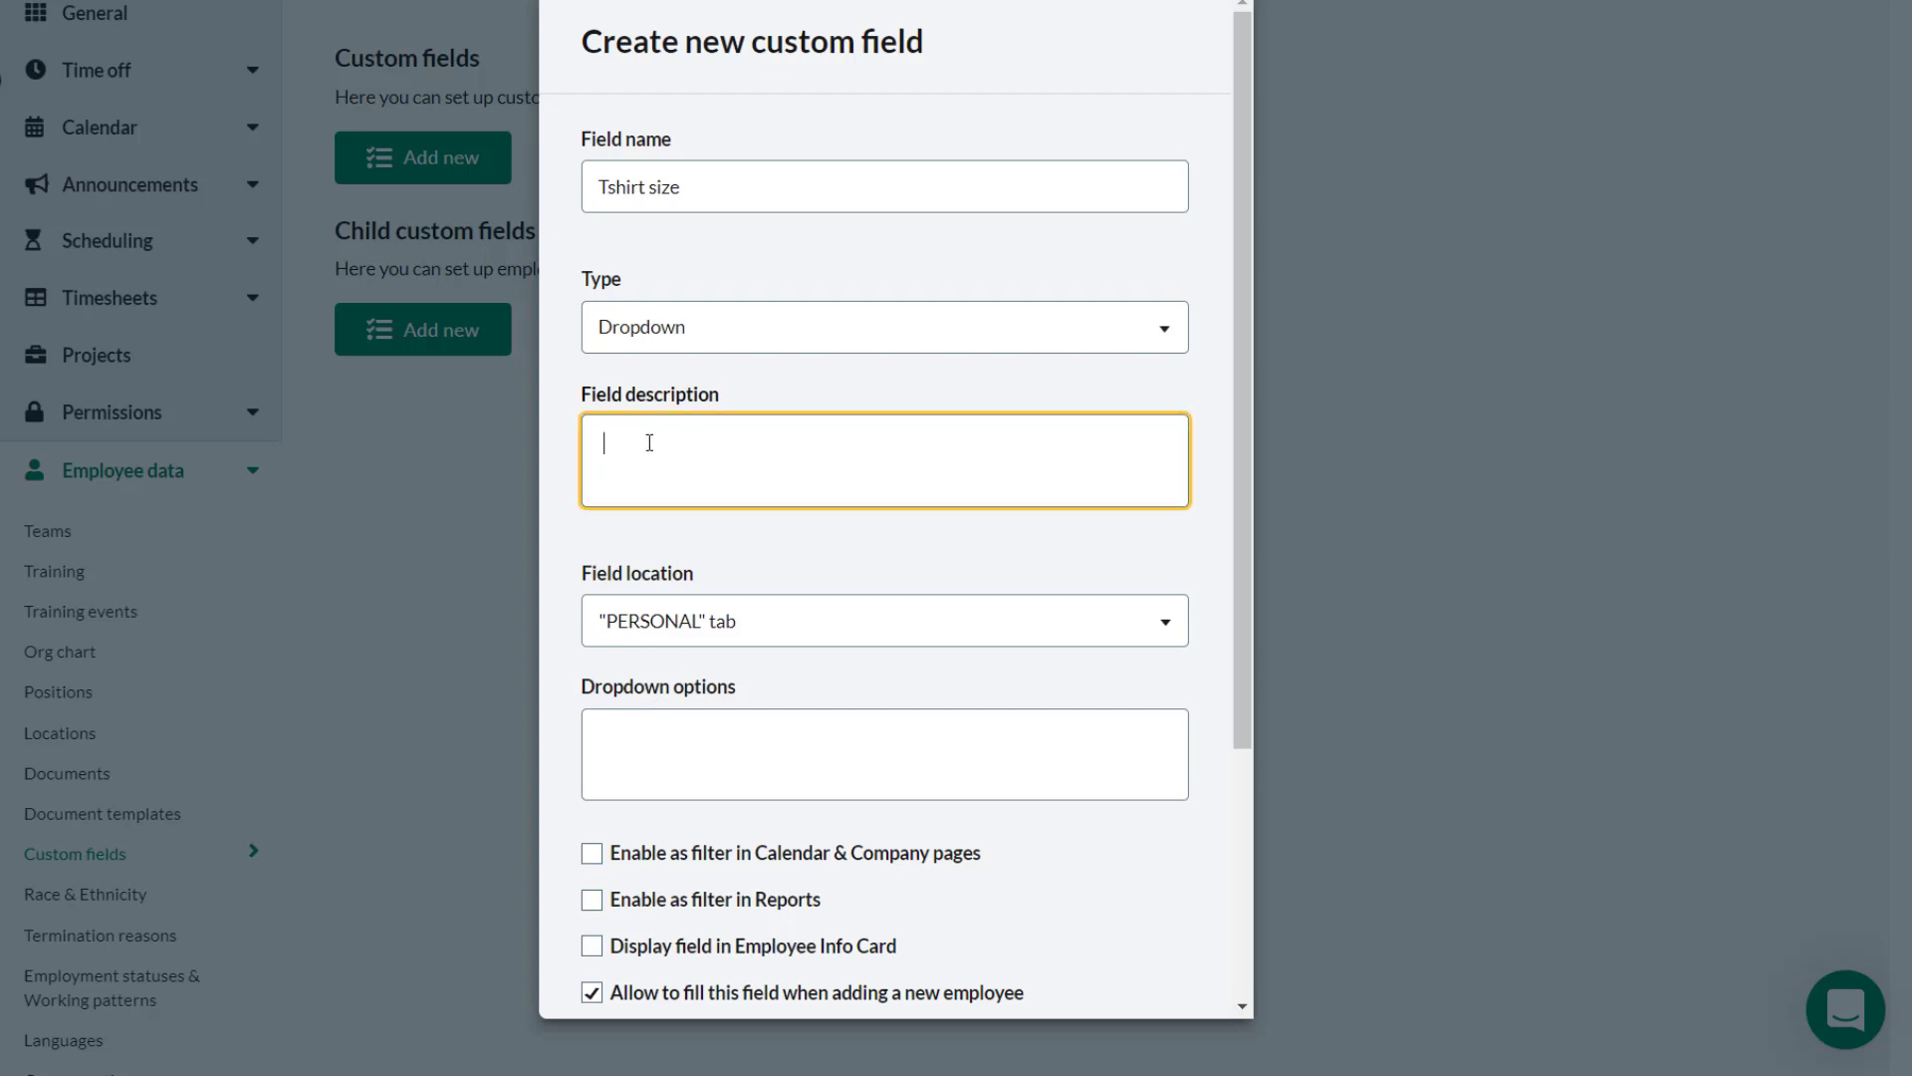
click(781, 634)
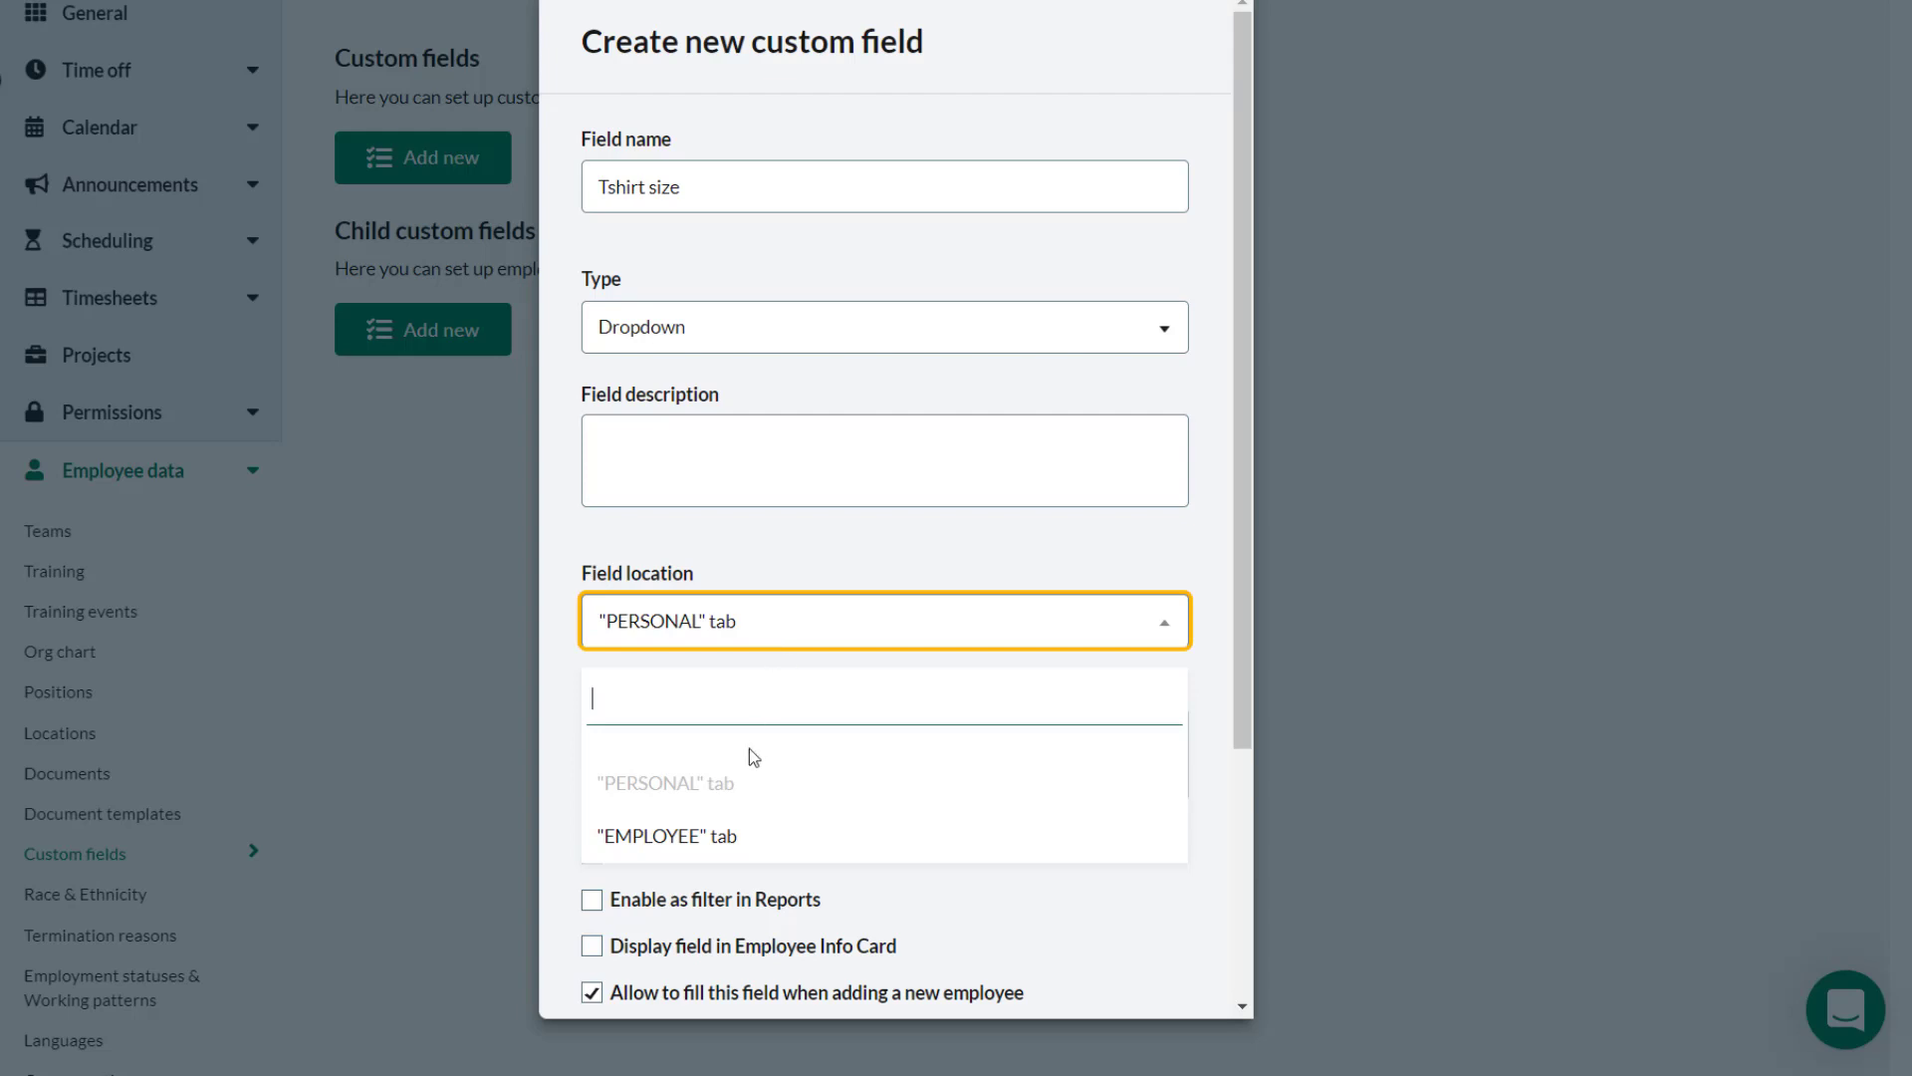
Place the field on the EMPLOYEE tab with dropdown options S, M, L, XL, XXL
click(726, 846)
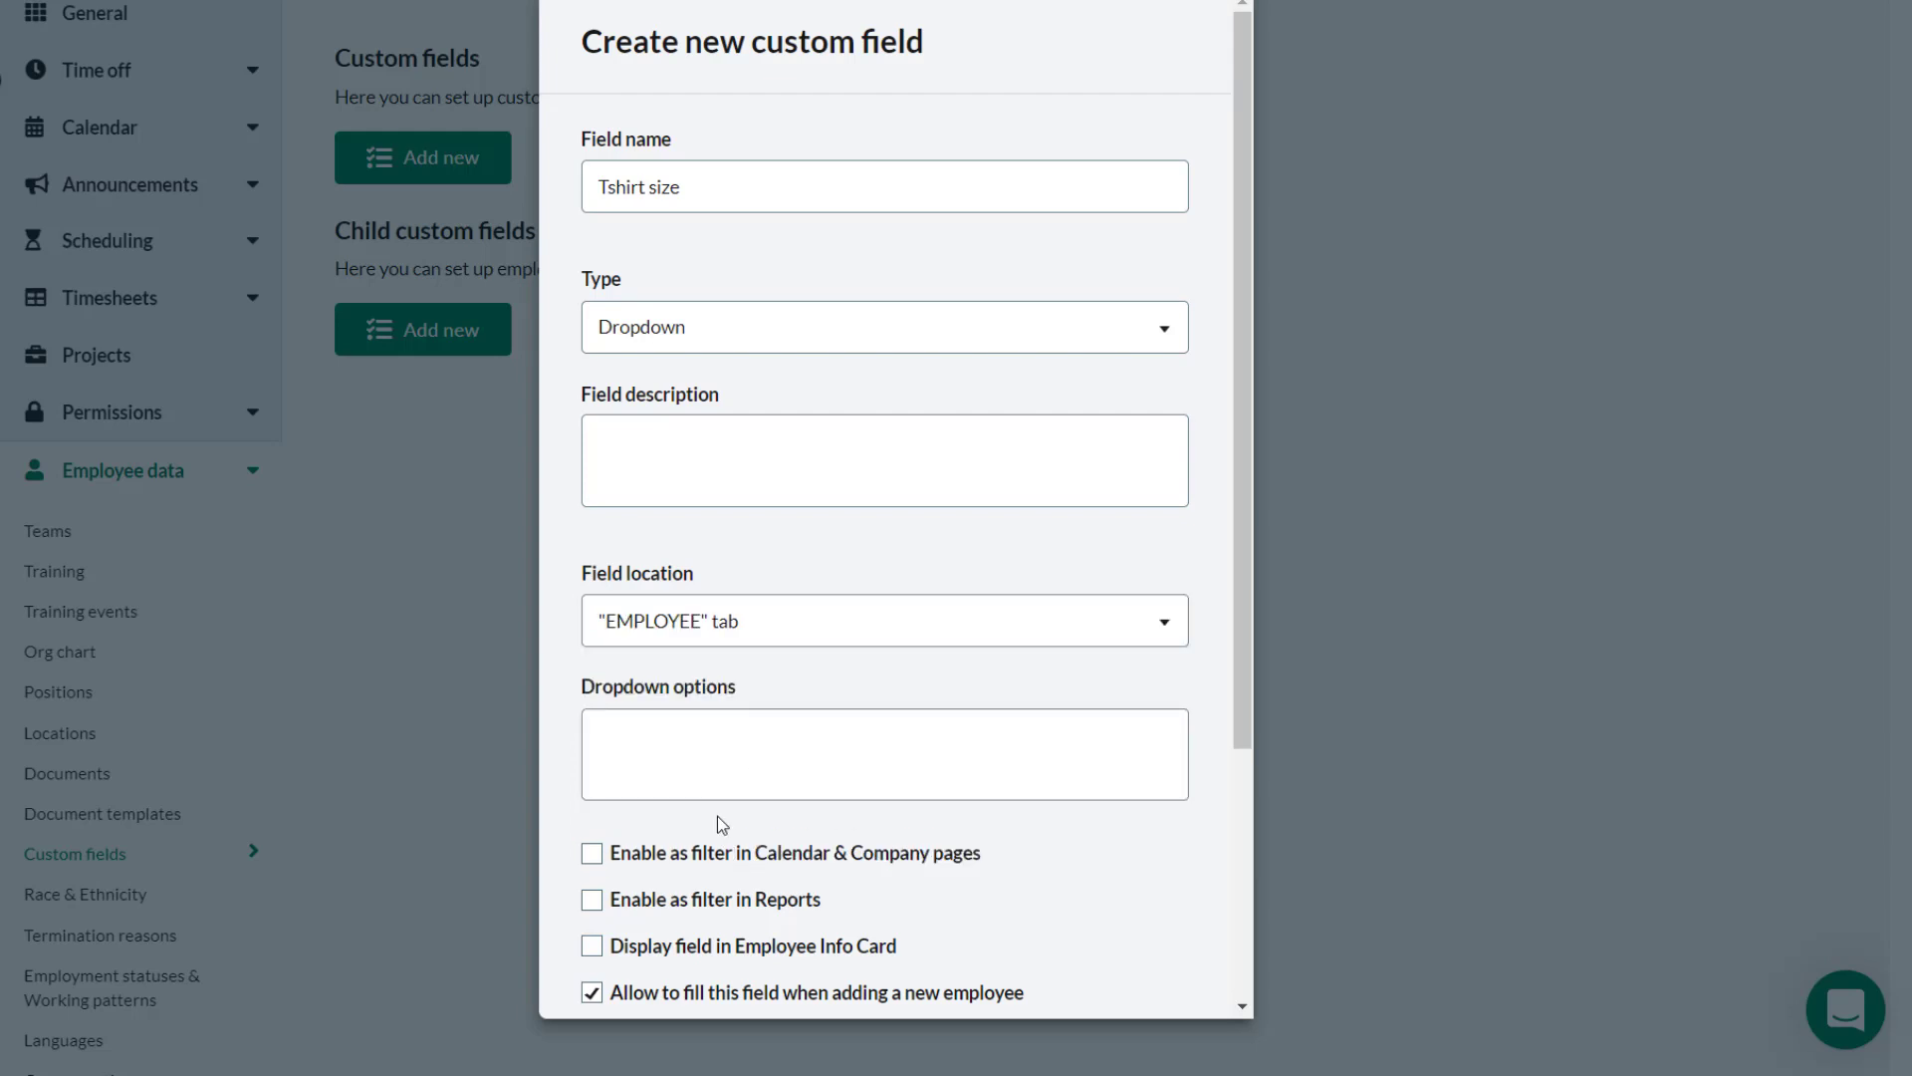
click(687, 746)
text(S )
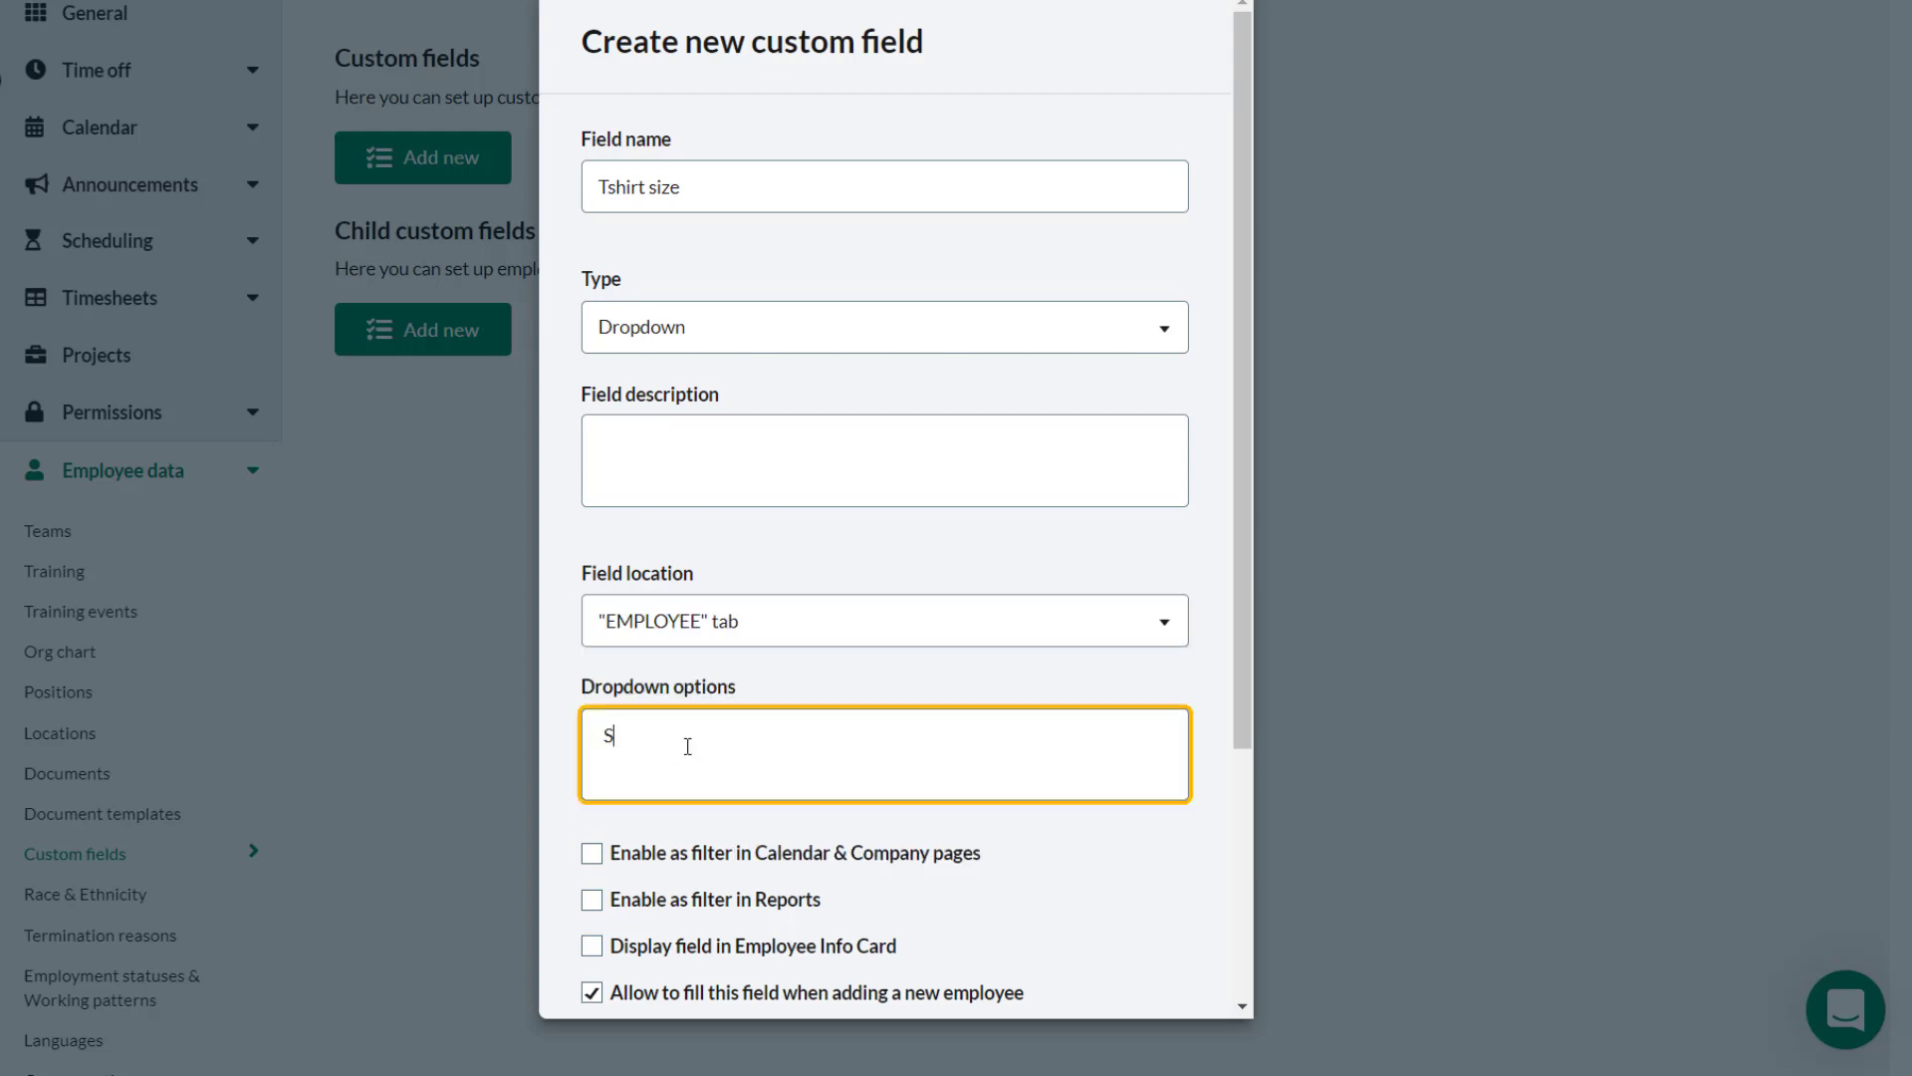
text(M)
key(Return)
text(L)
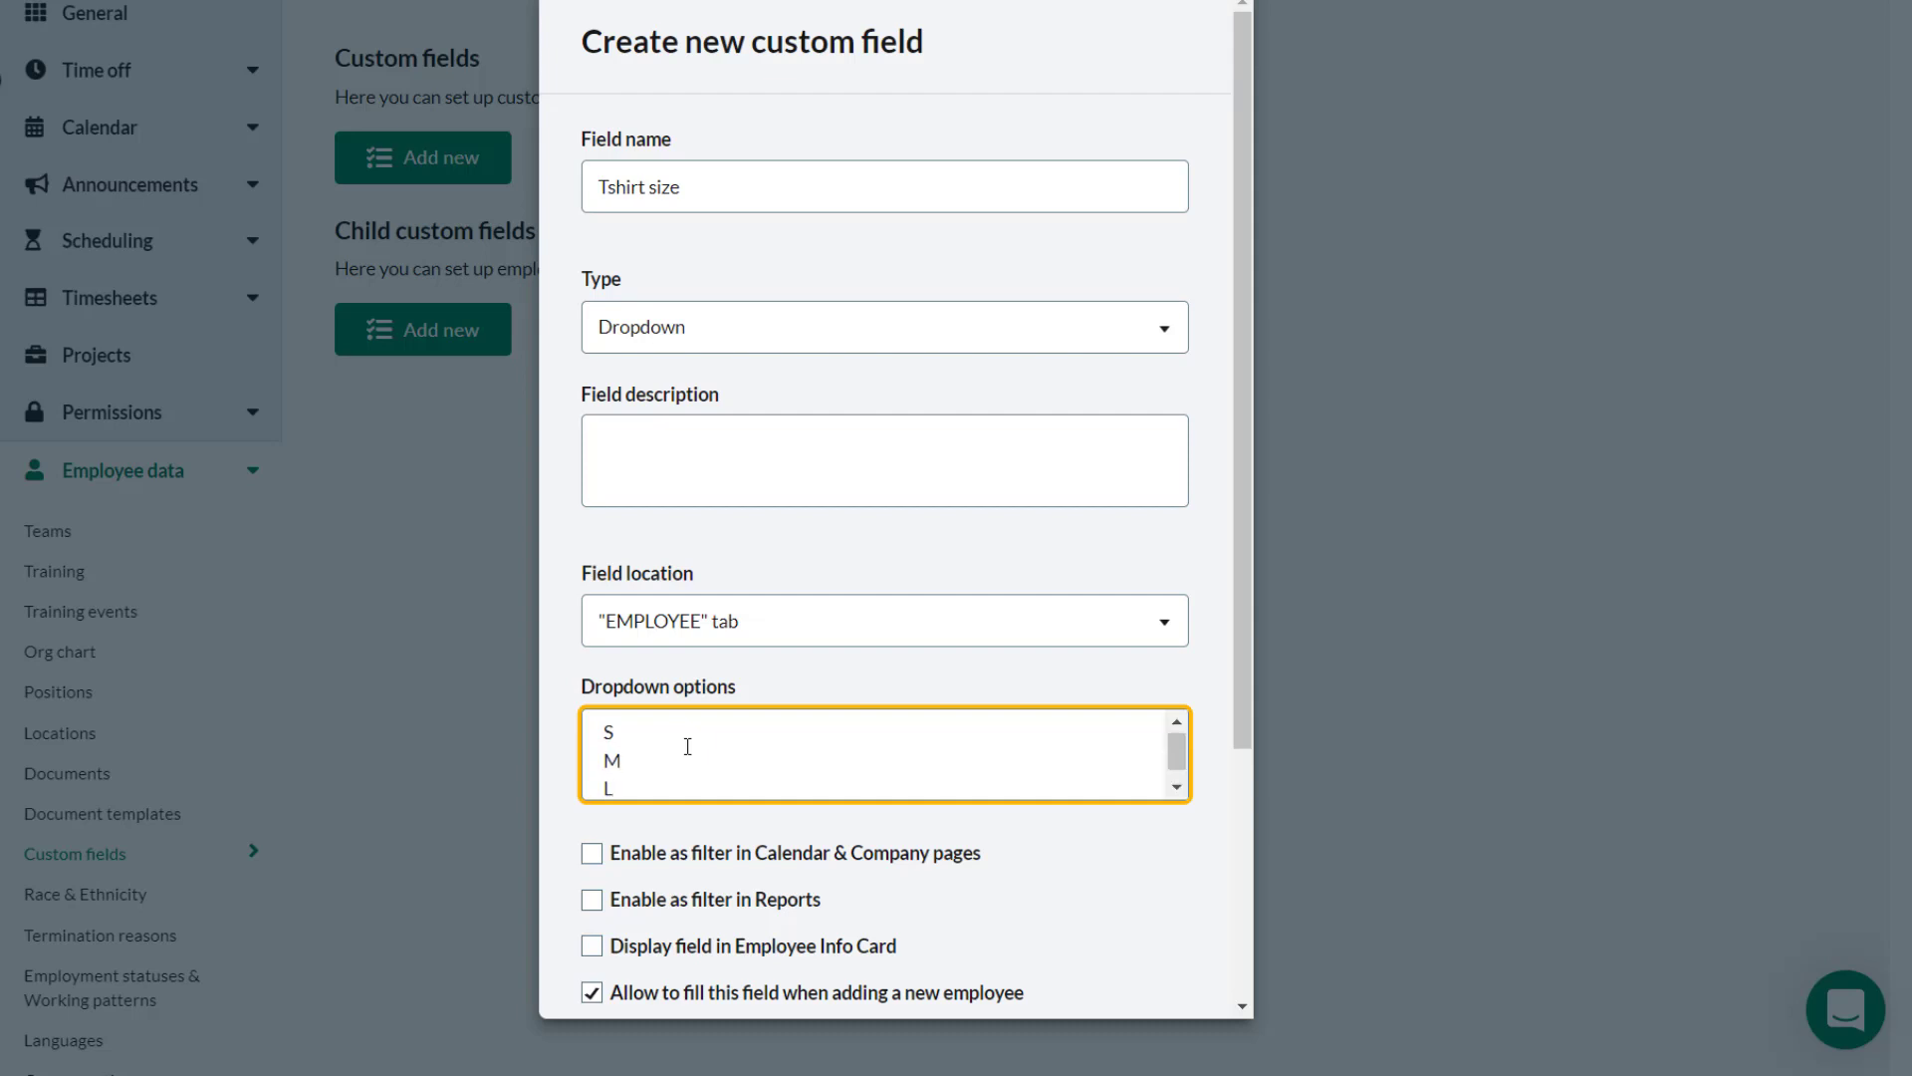
key(Return)
text(XL)
key(Return)
text(XXL)
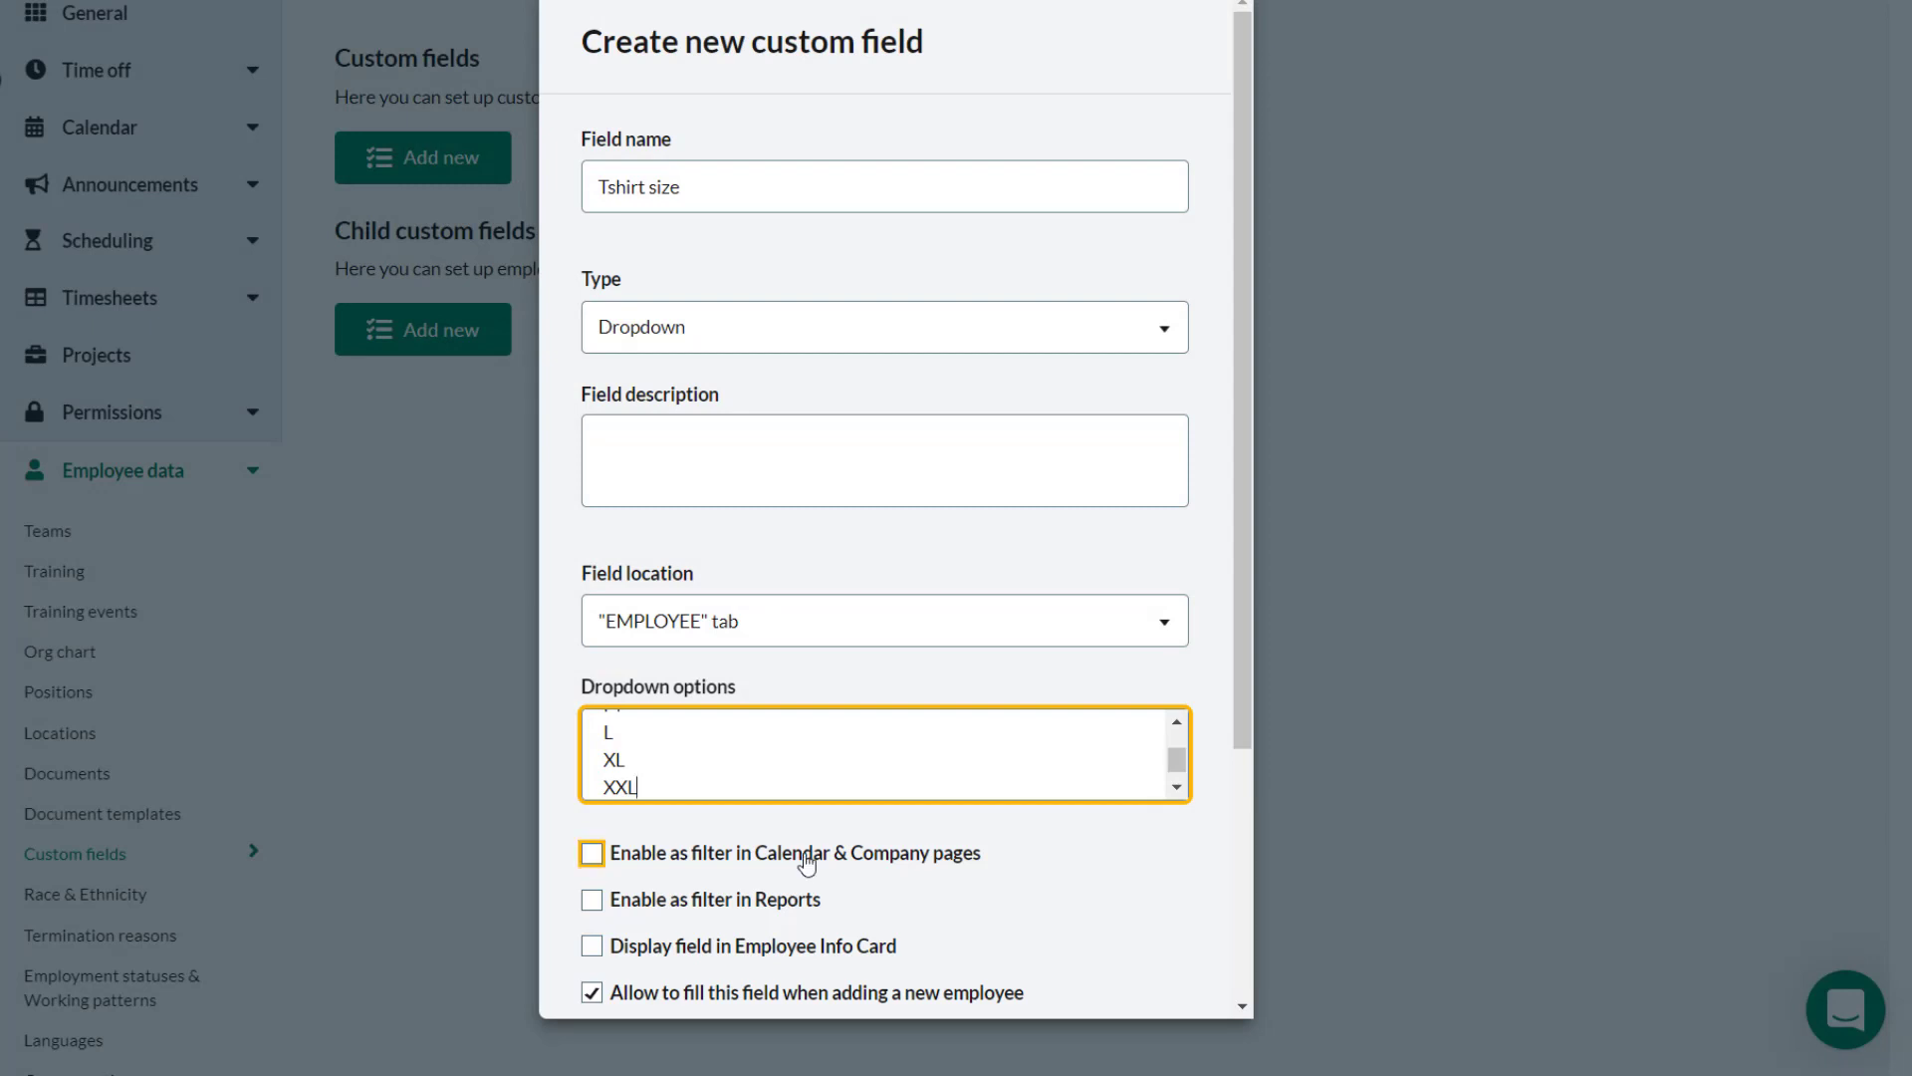
Enable the Reports filter and employee editing for the Tshirt size field
click(762, 908)
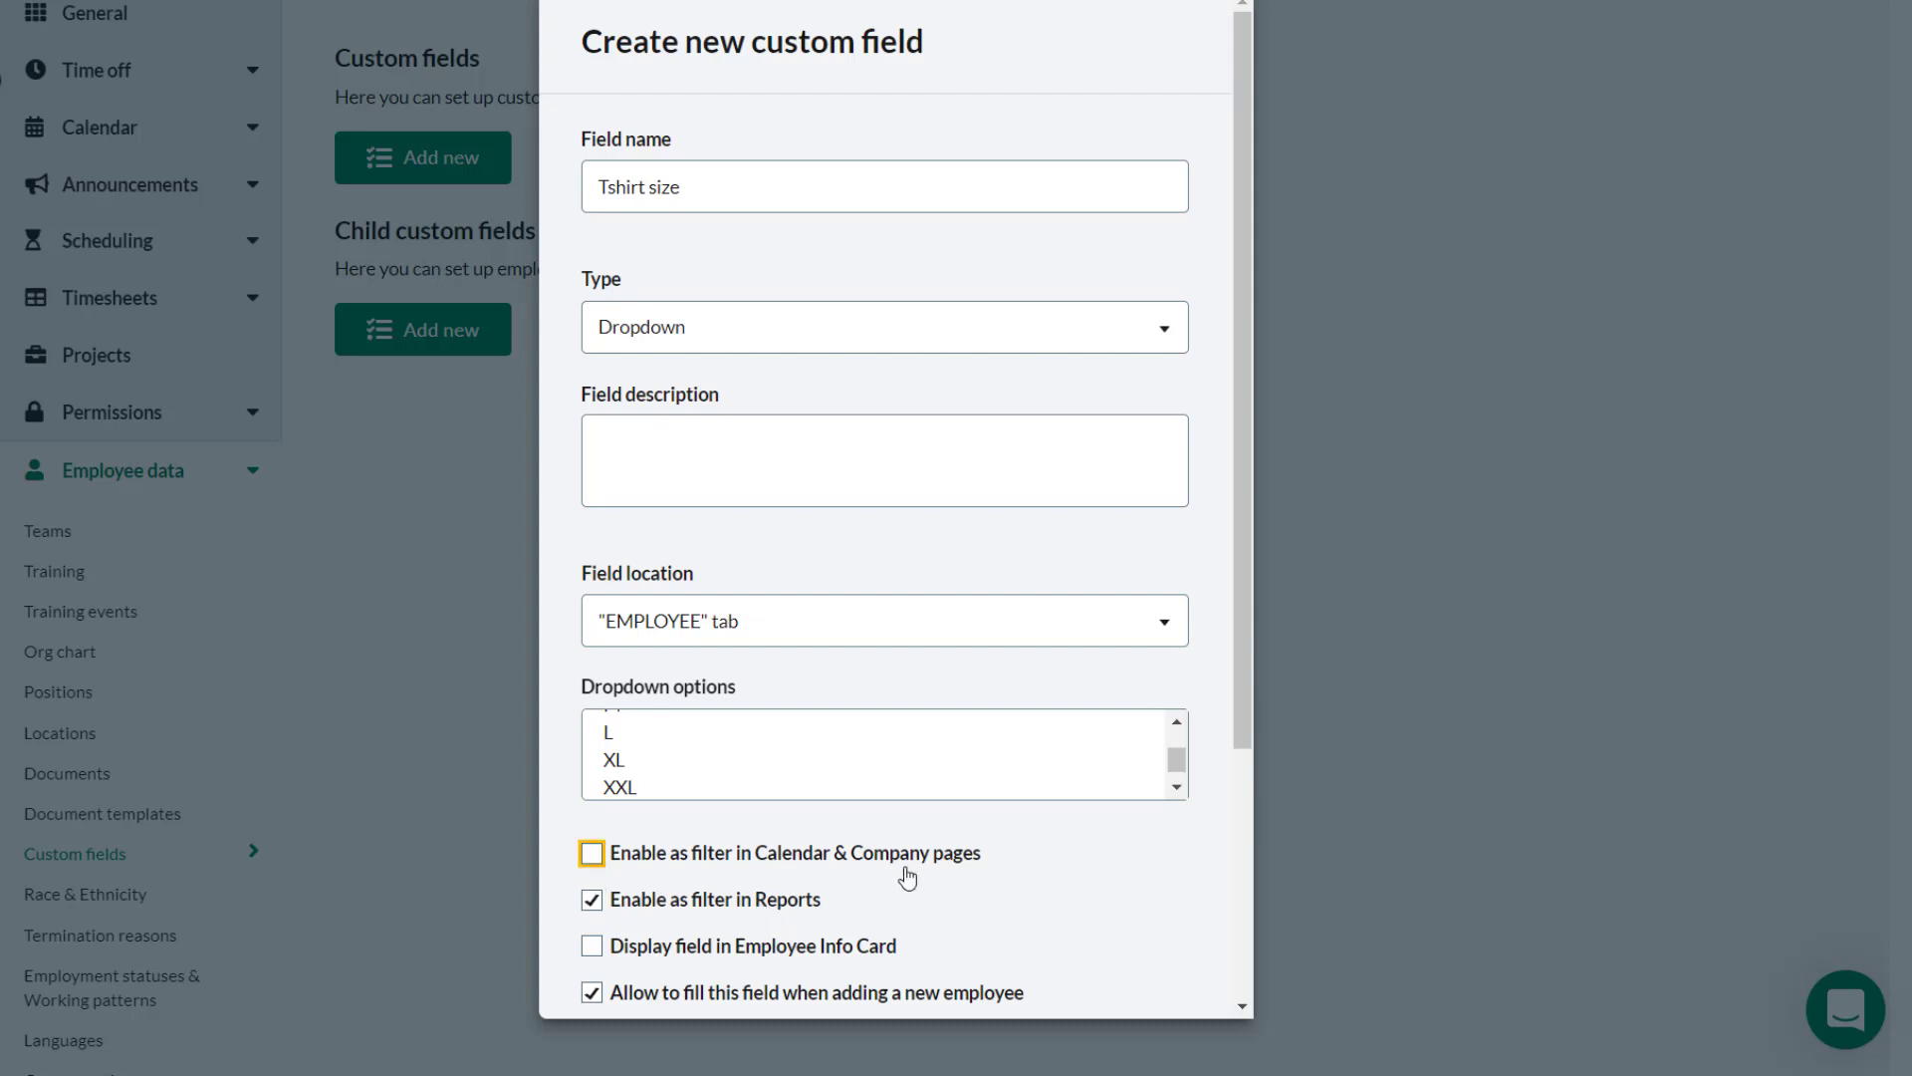
scroll(1046, 900, down, 3)
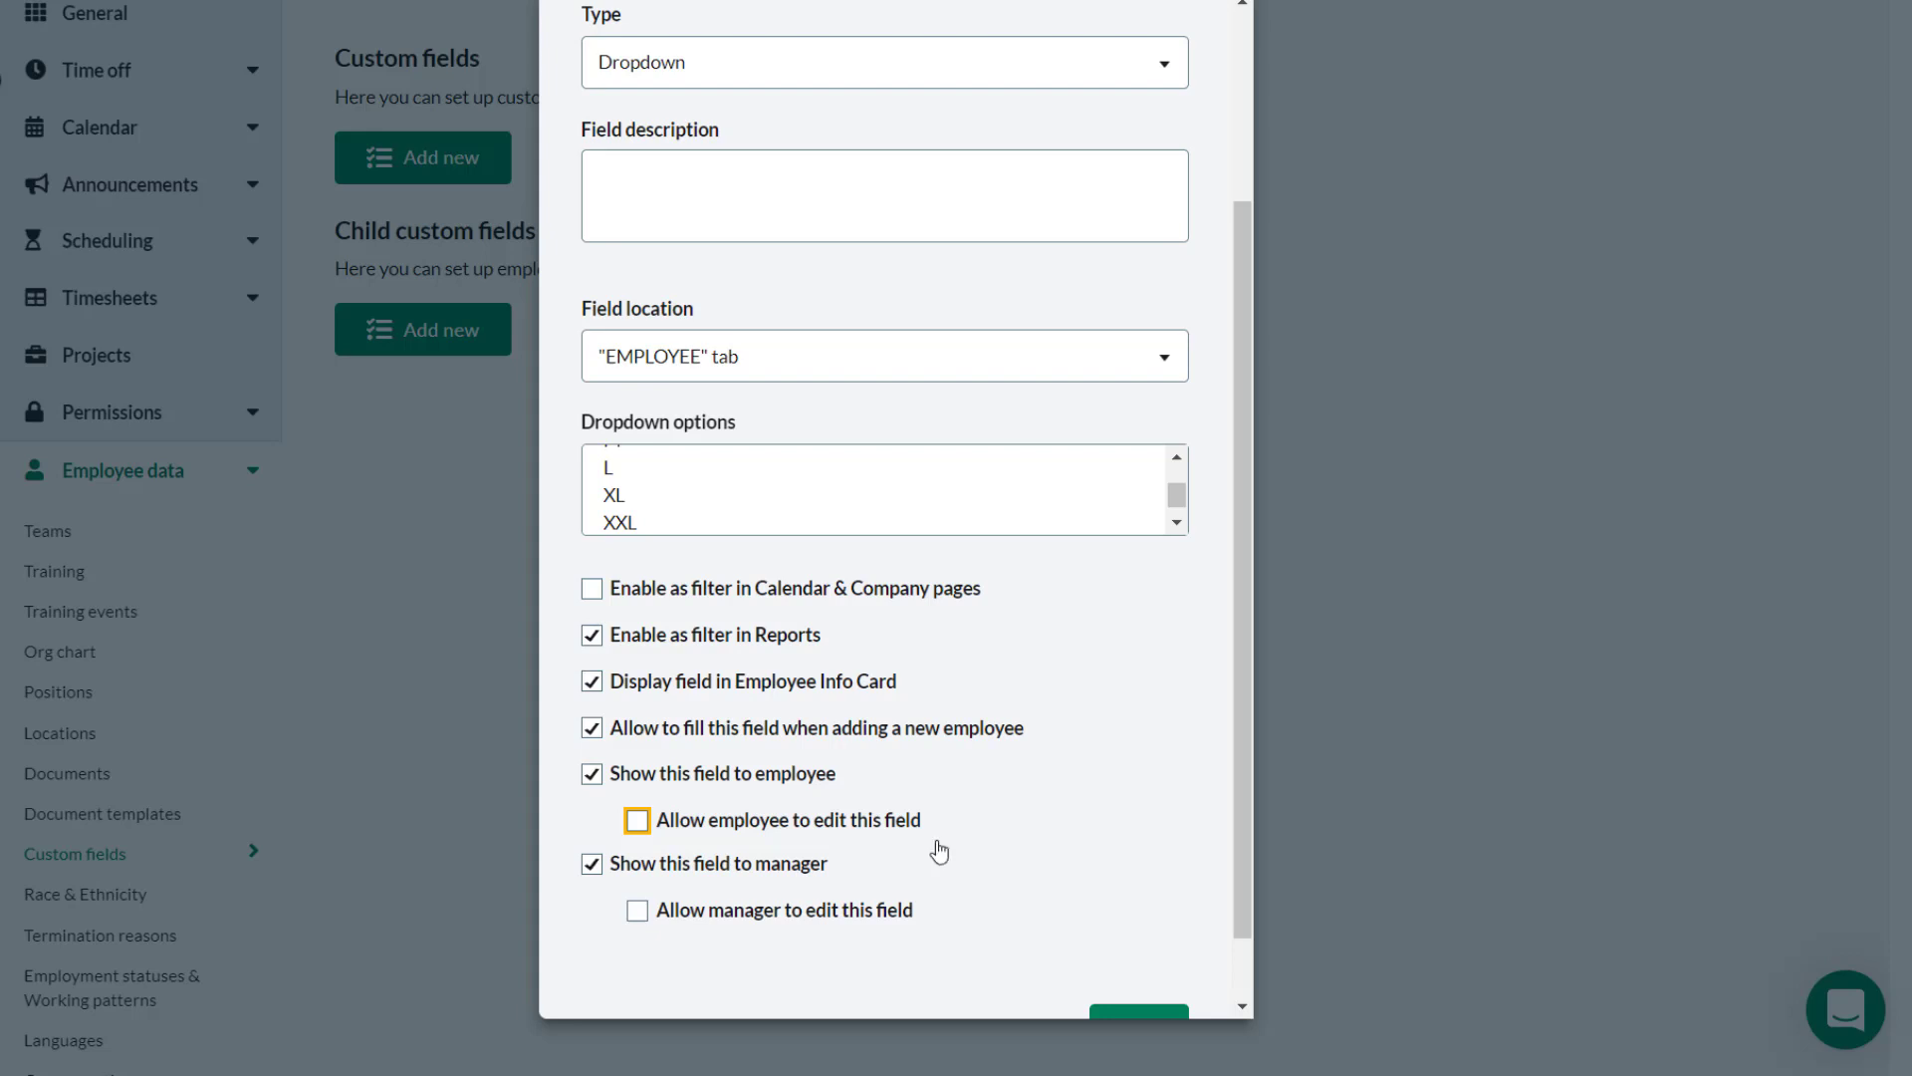
click(857, 824)
scroll(999, 855, down, 1)
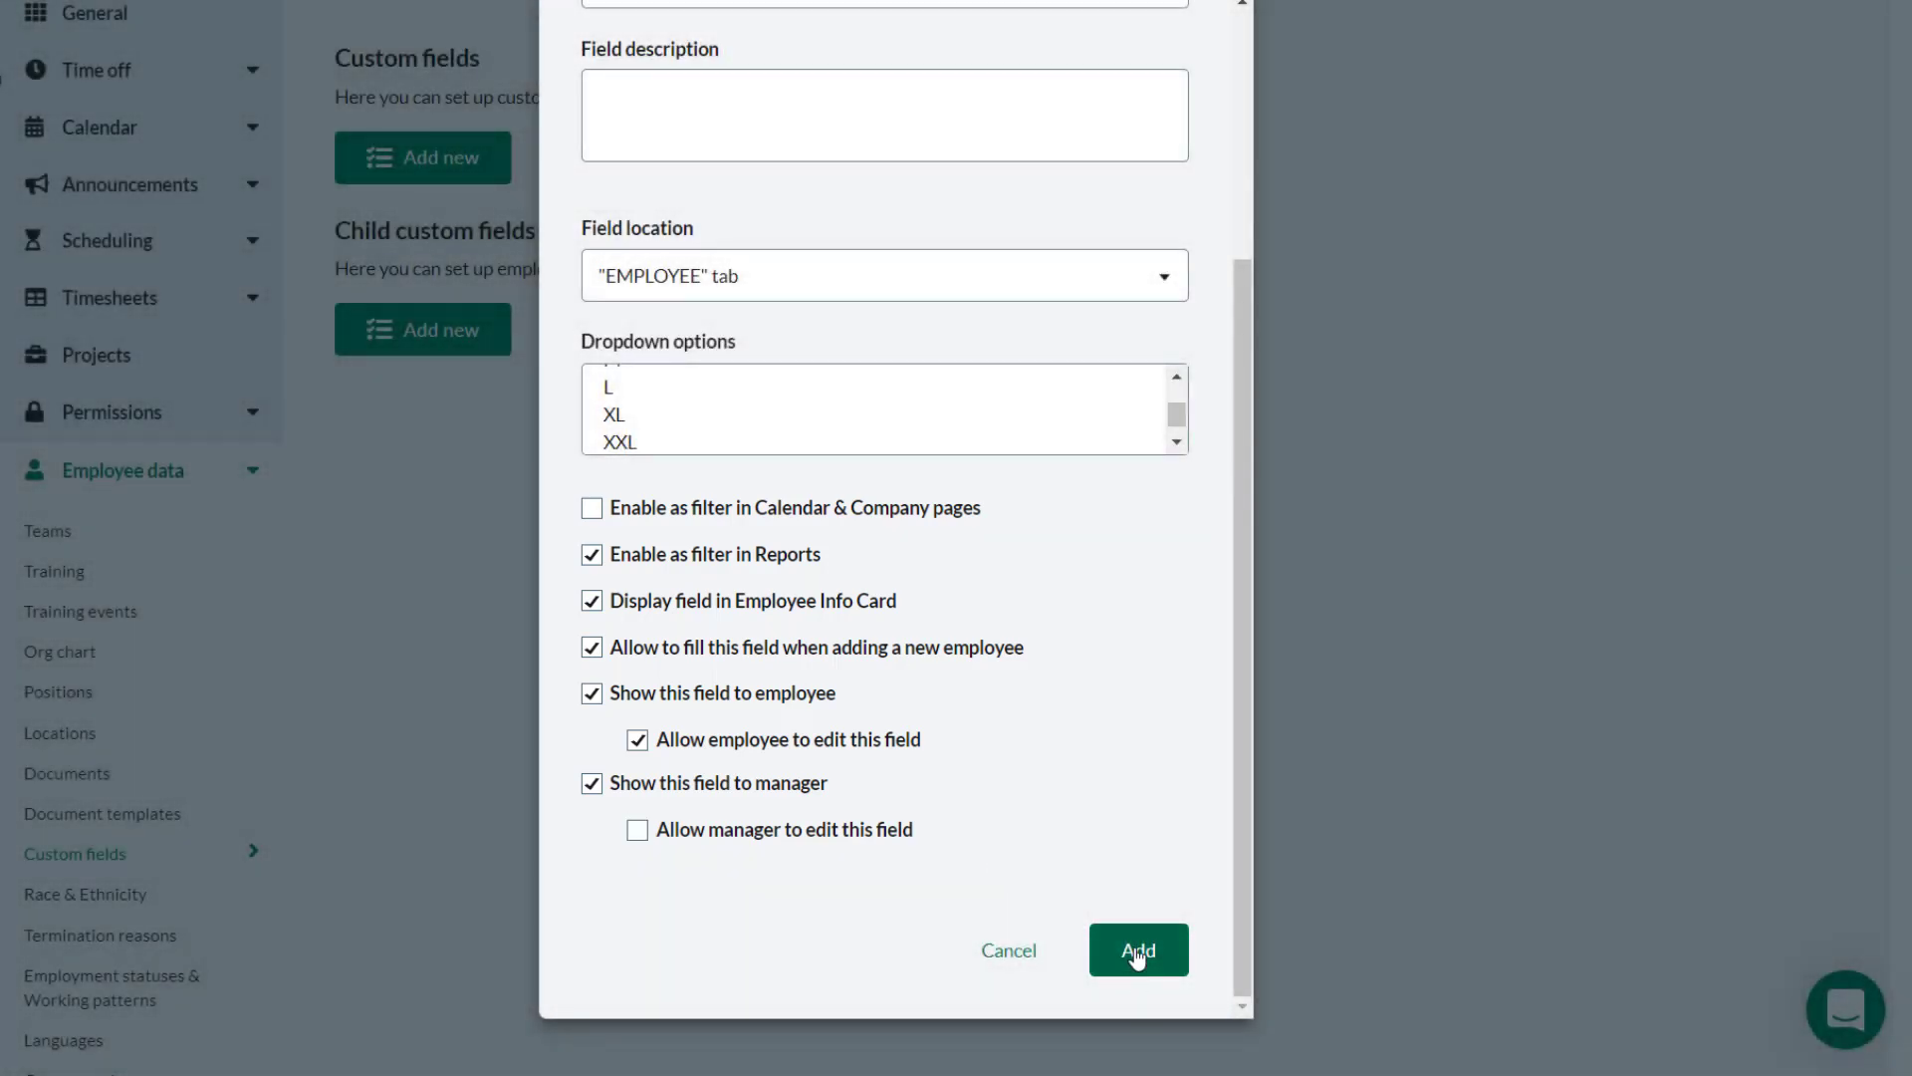
Add the Tshirt size field and save its eligibility as Everyone instead of the Communications team
click(1138, 952)
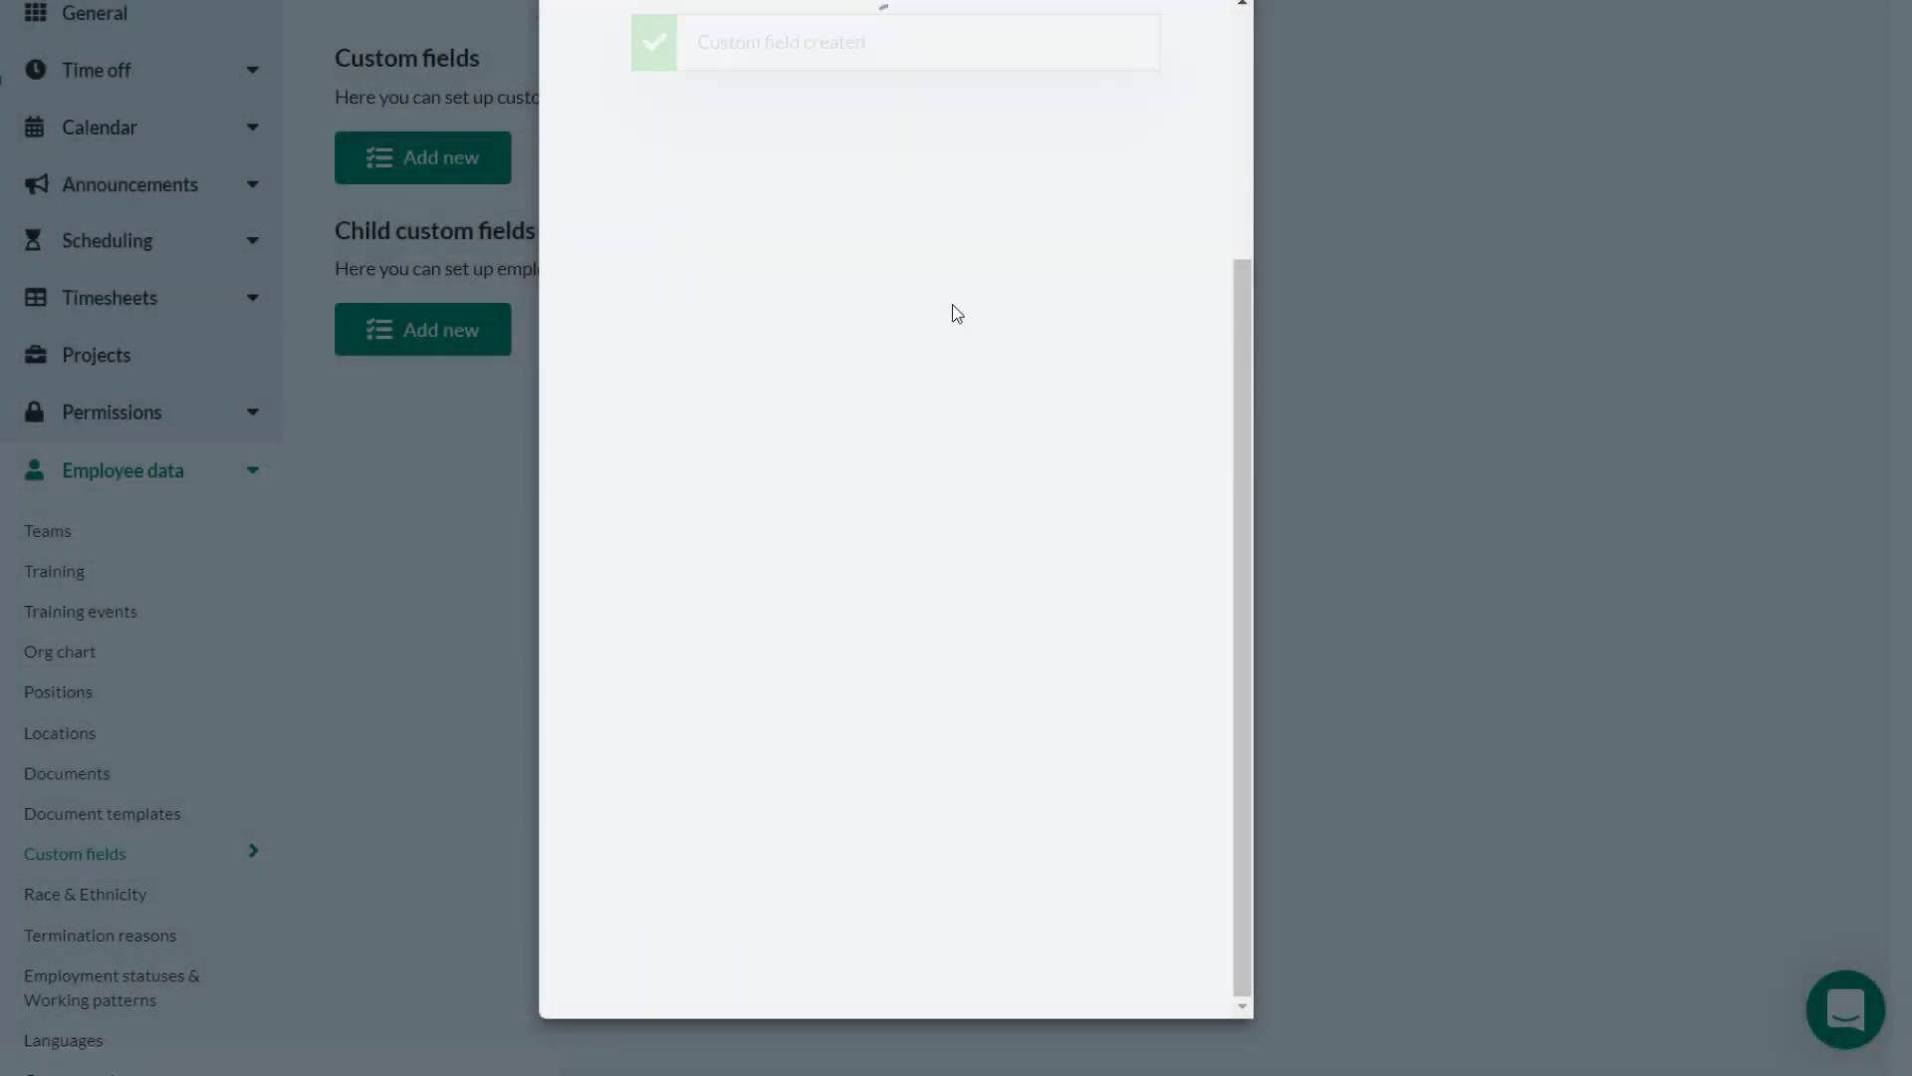
click(548, 242)
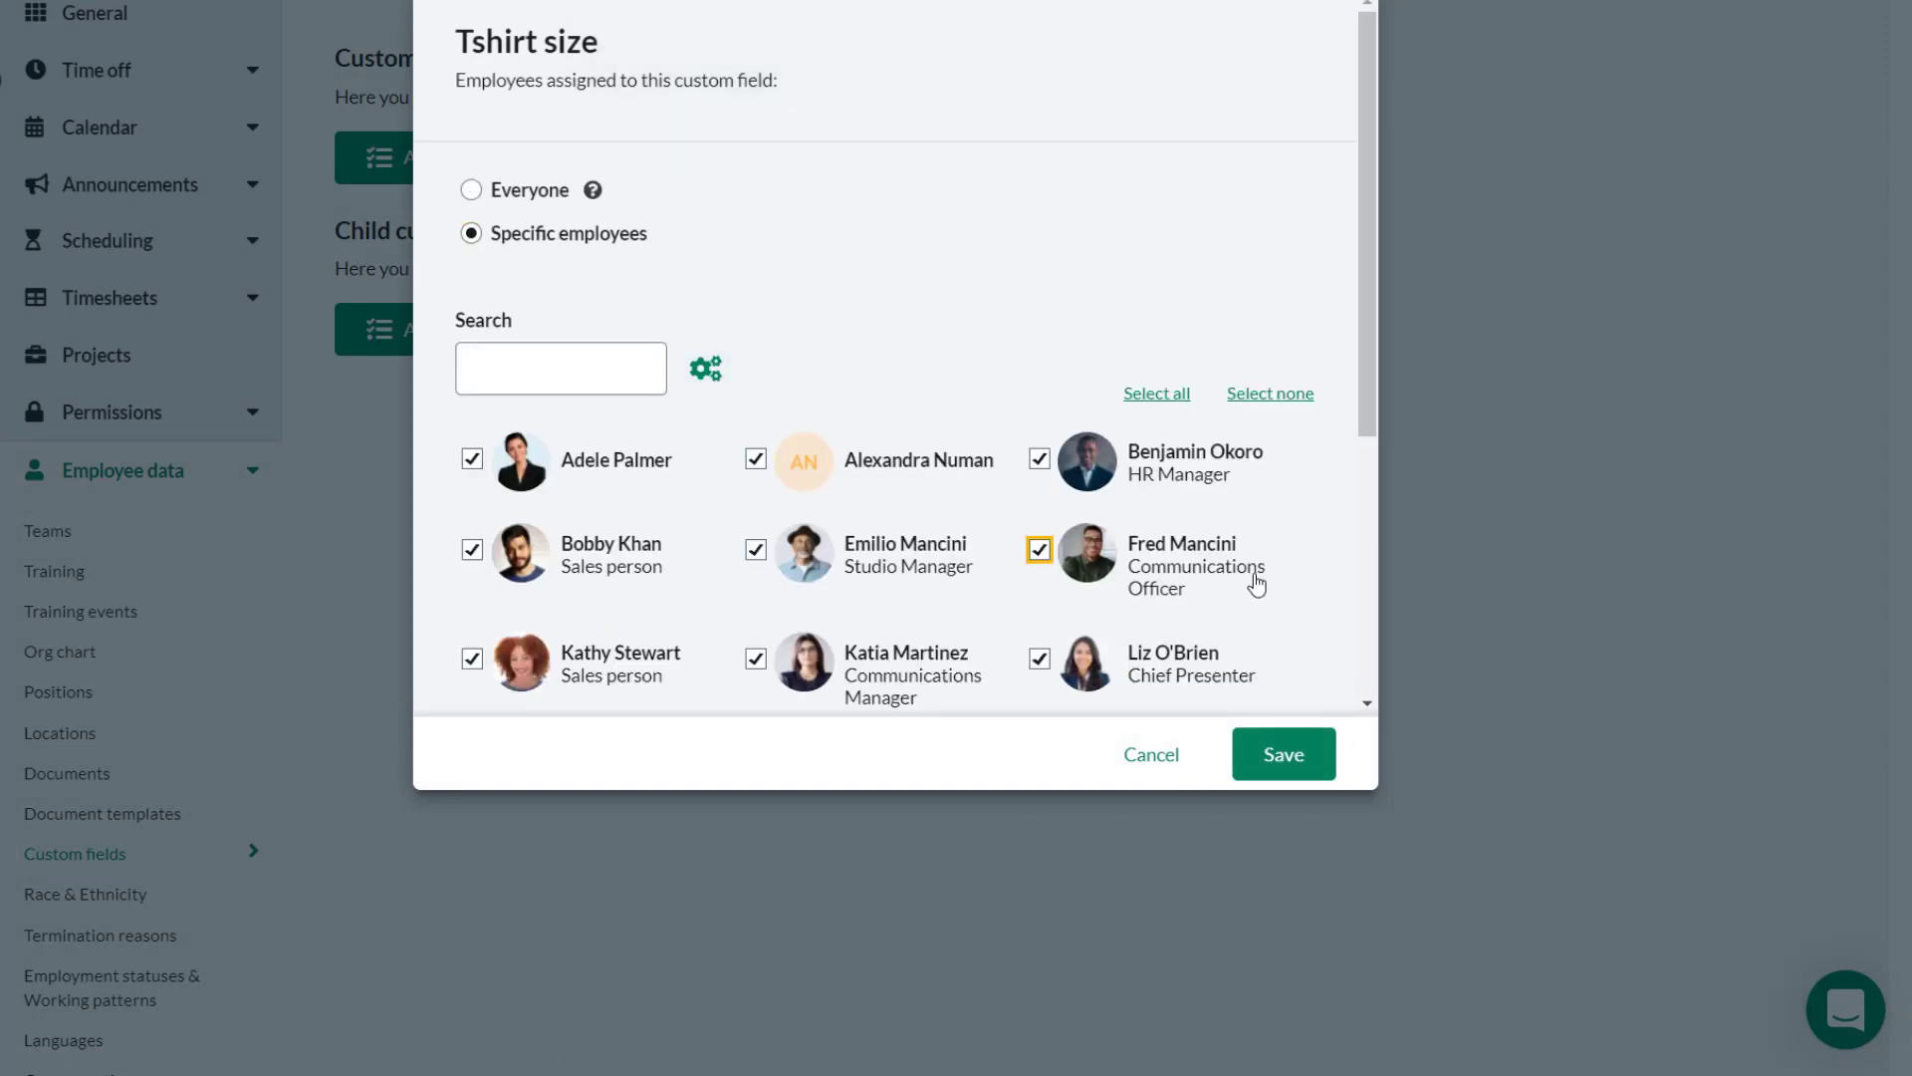
click(700, 376)
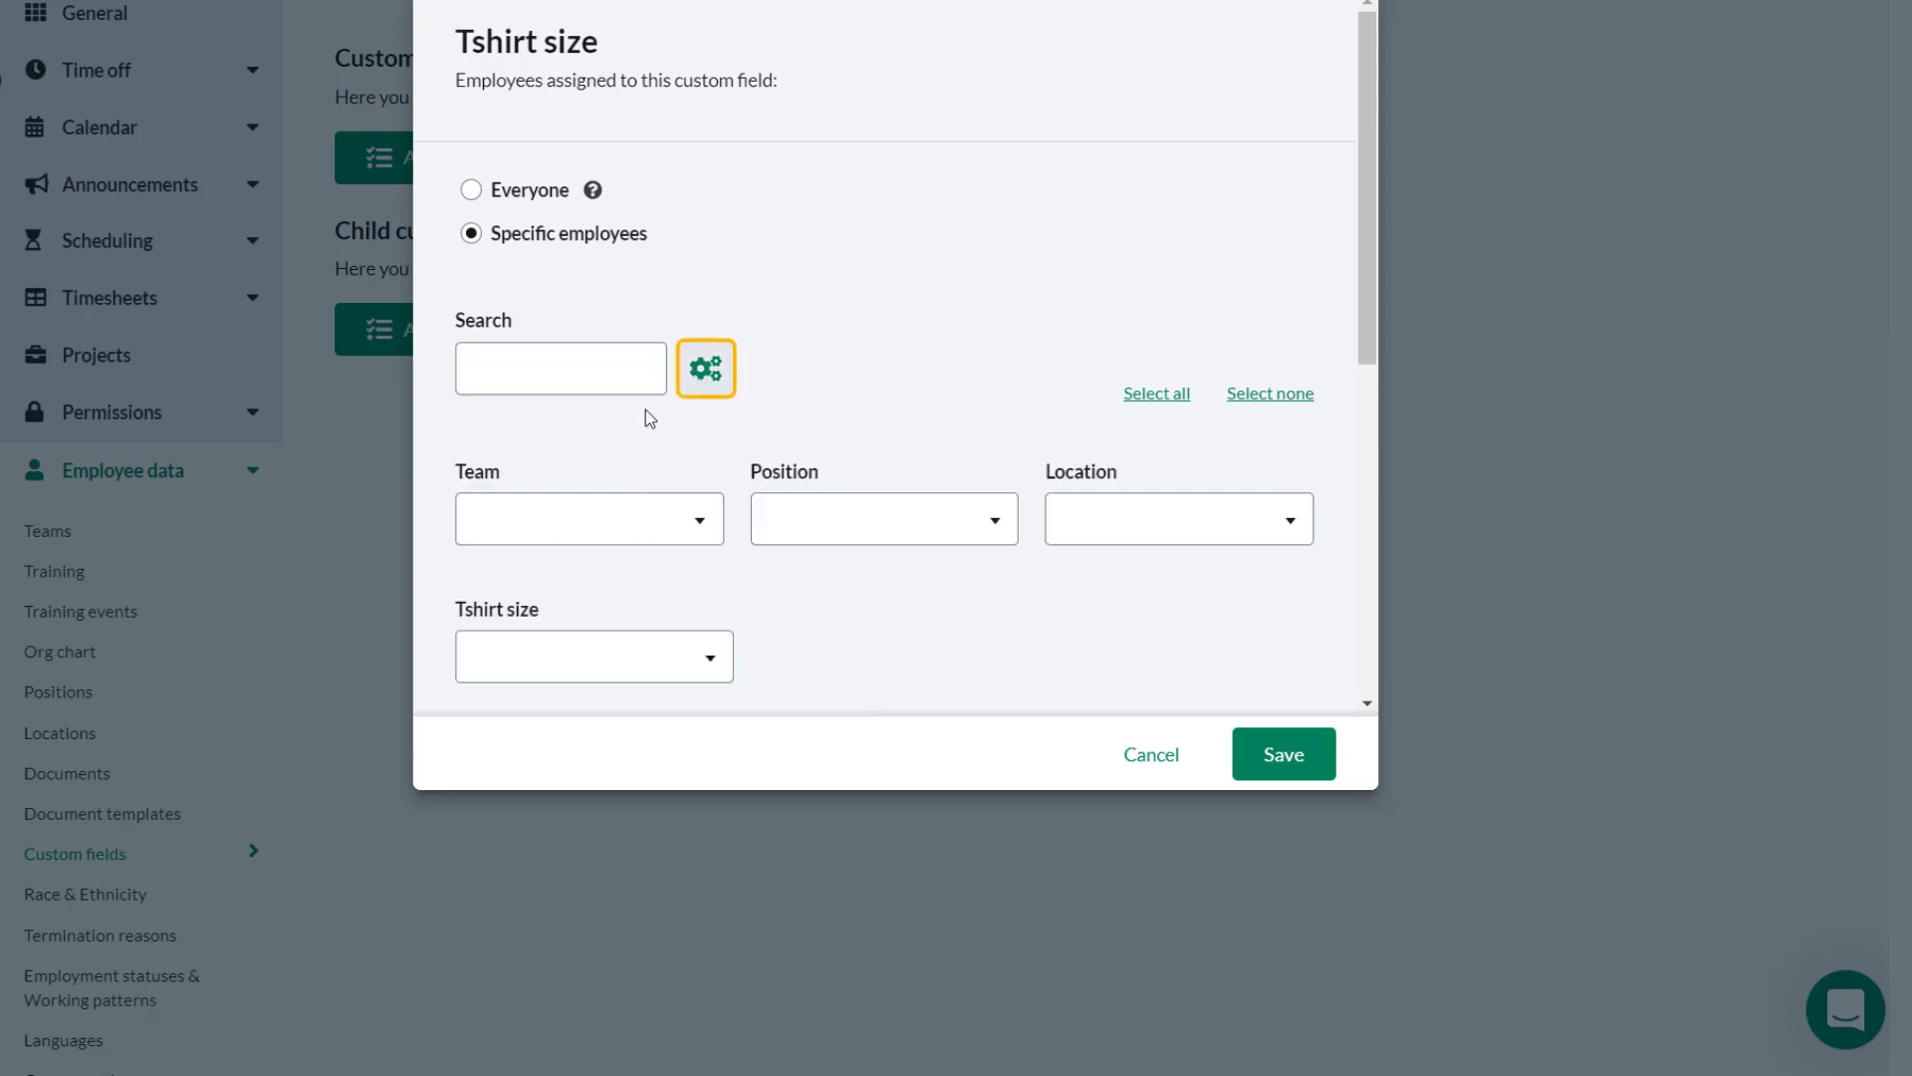
click(700, 531)
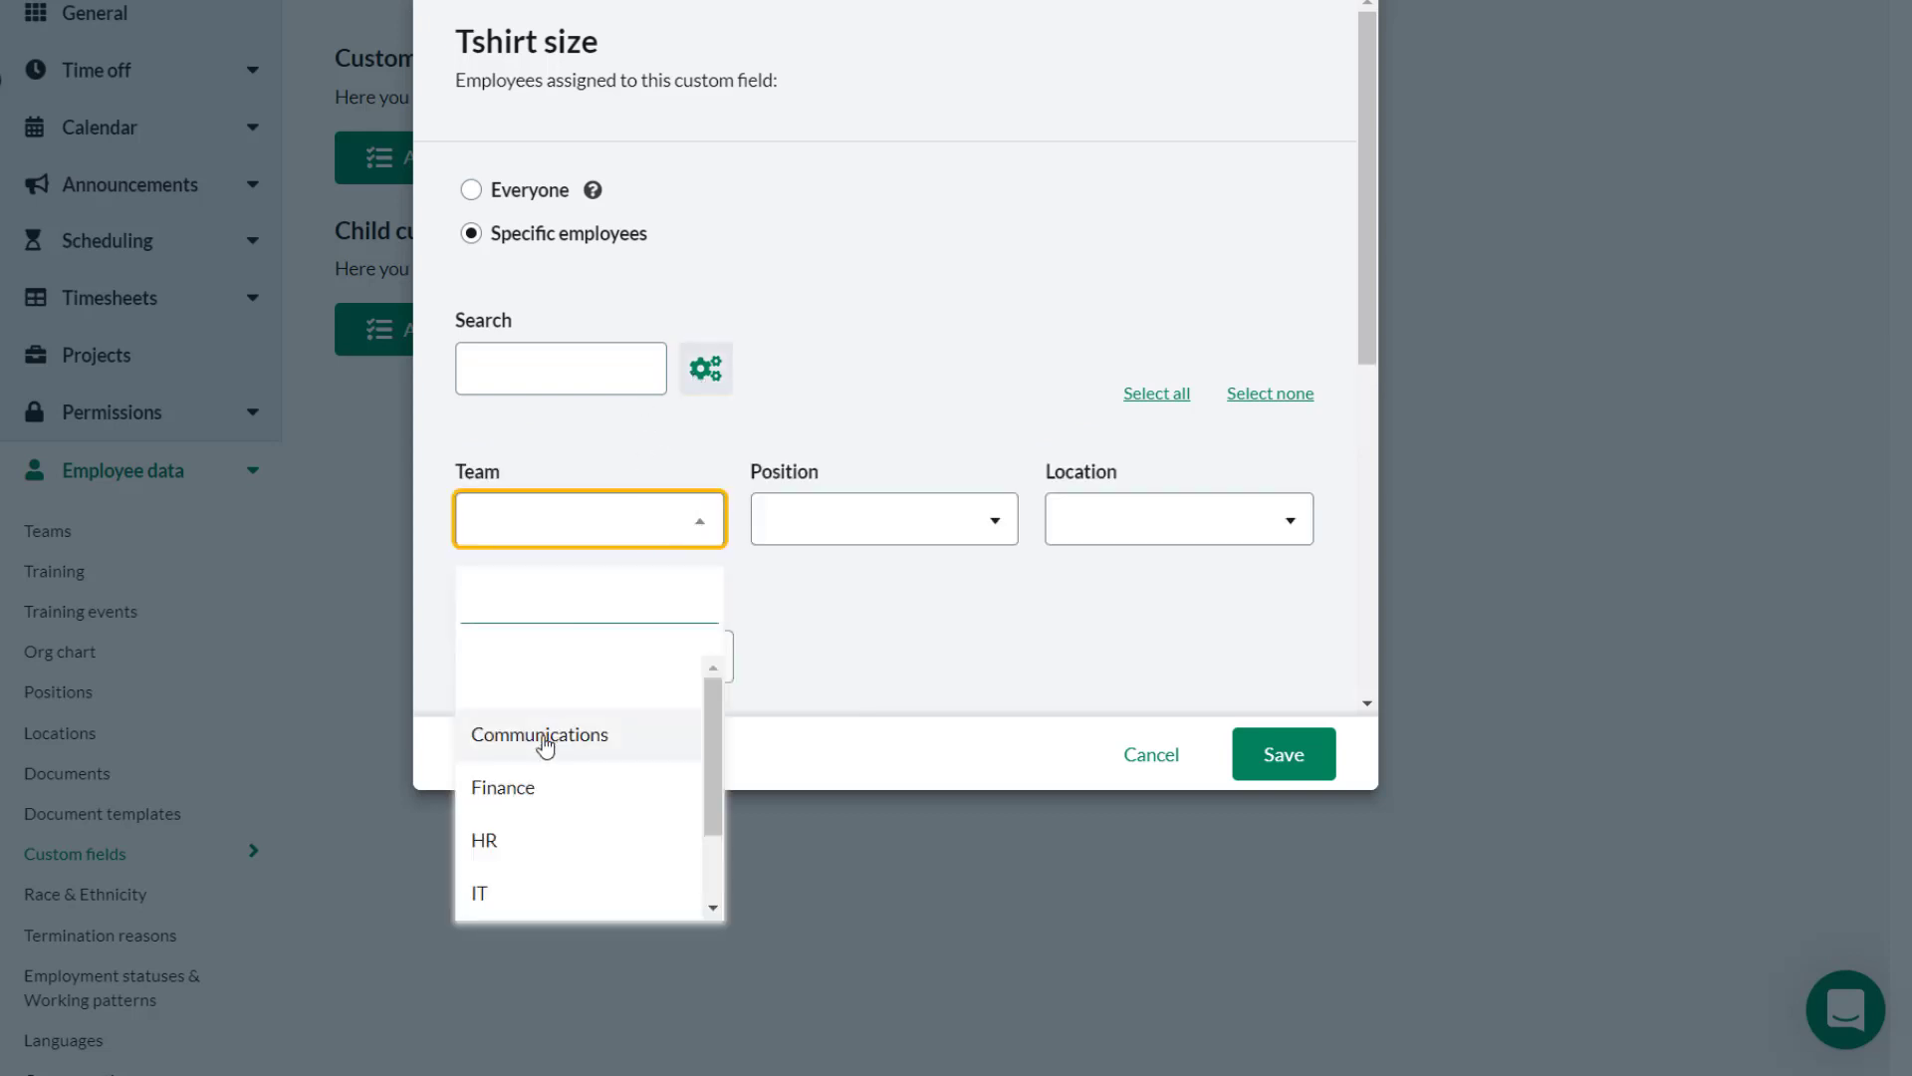
click(598, 737)
scroll(984, 481, down, 2)
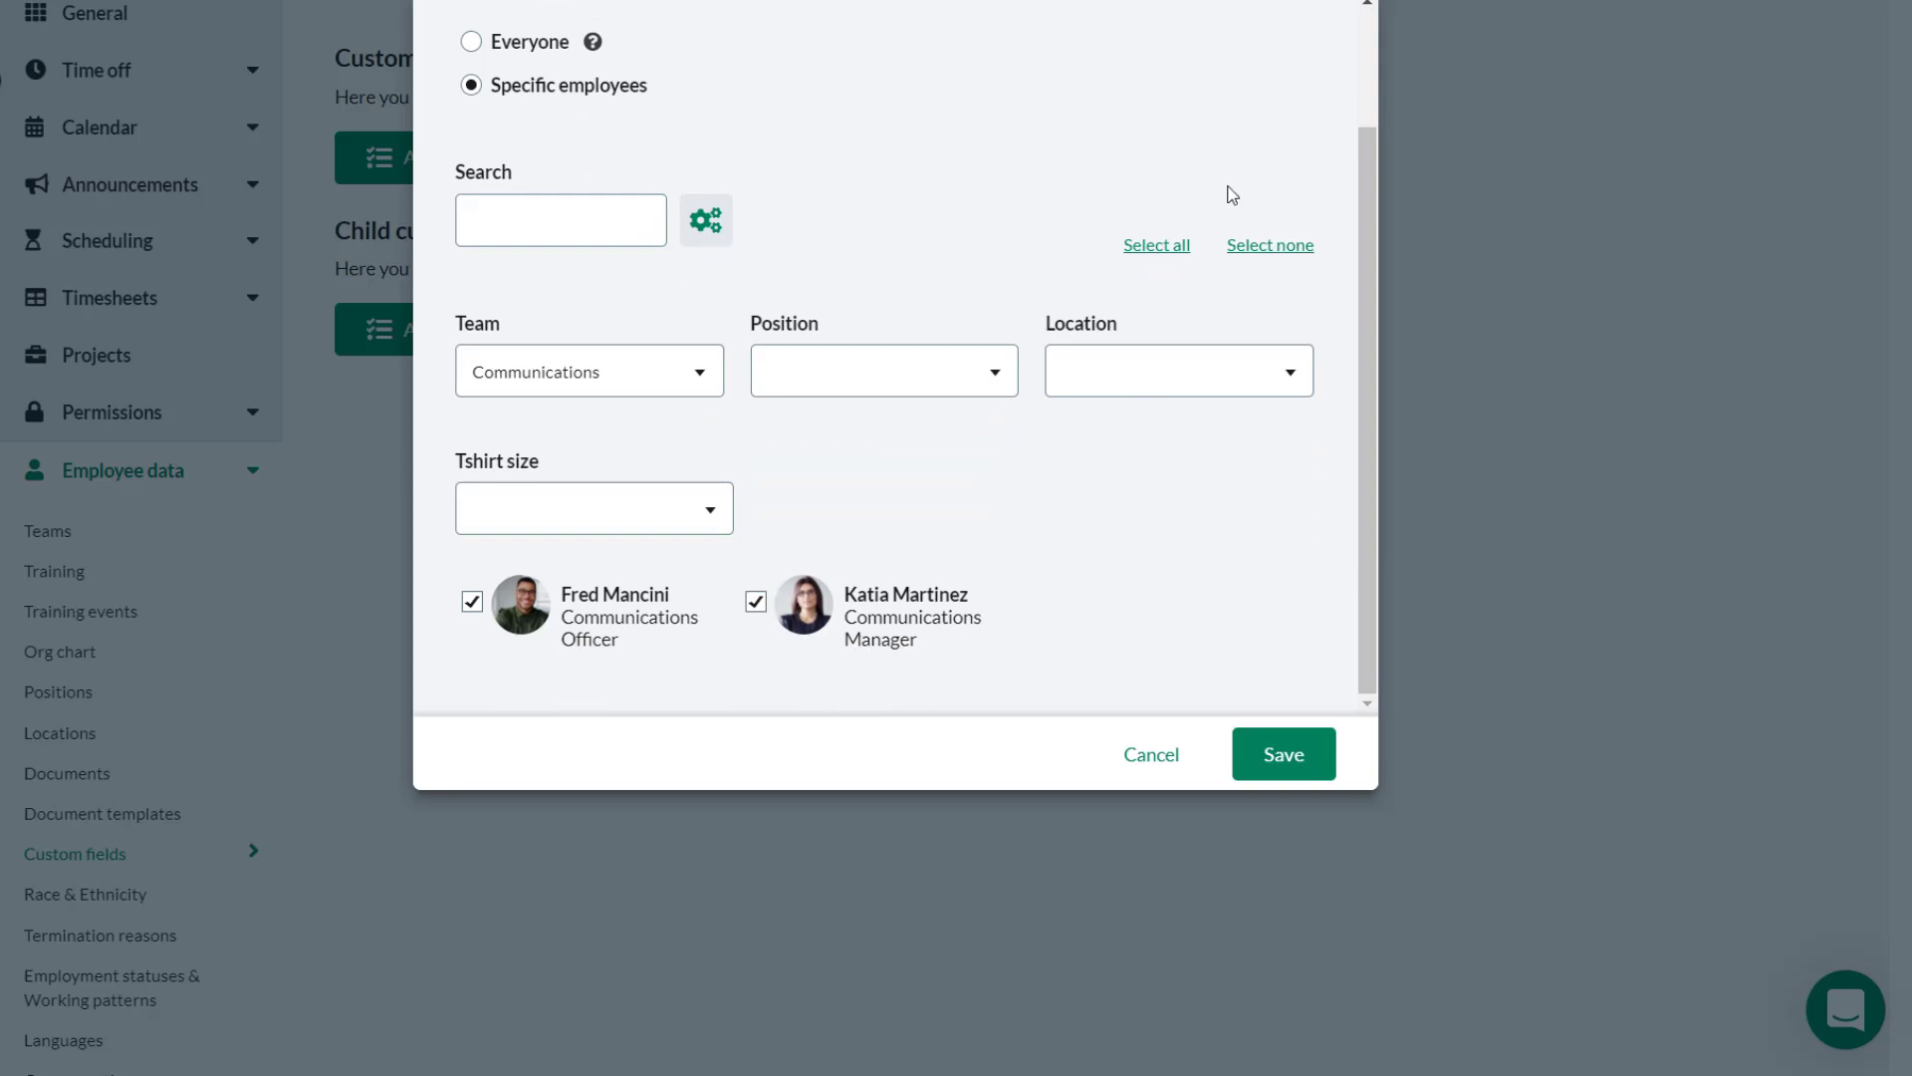
click(511, 44)
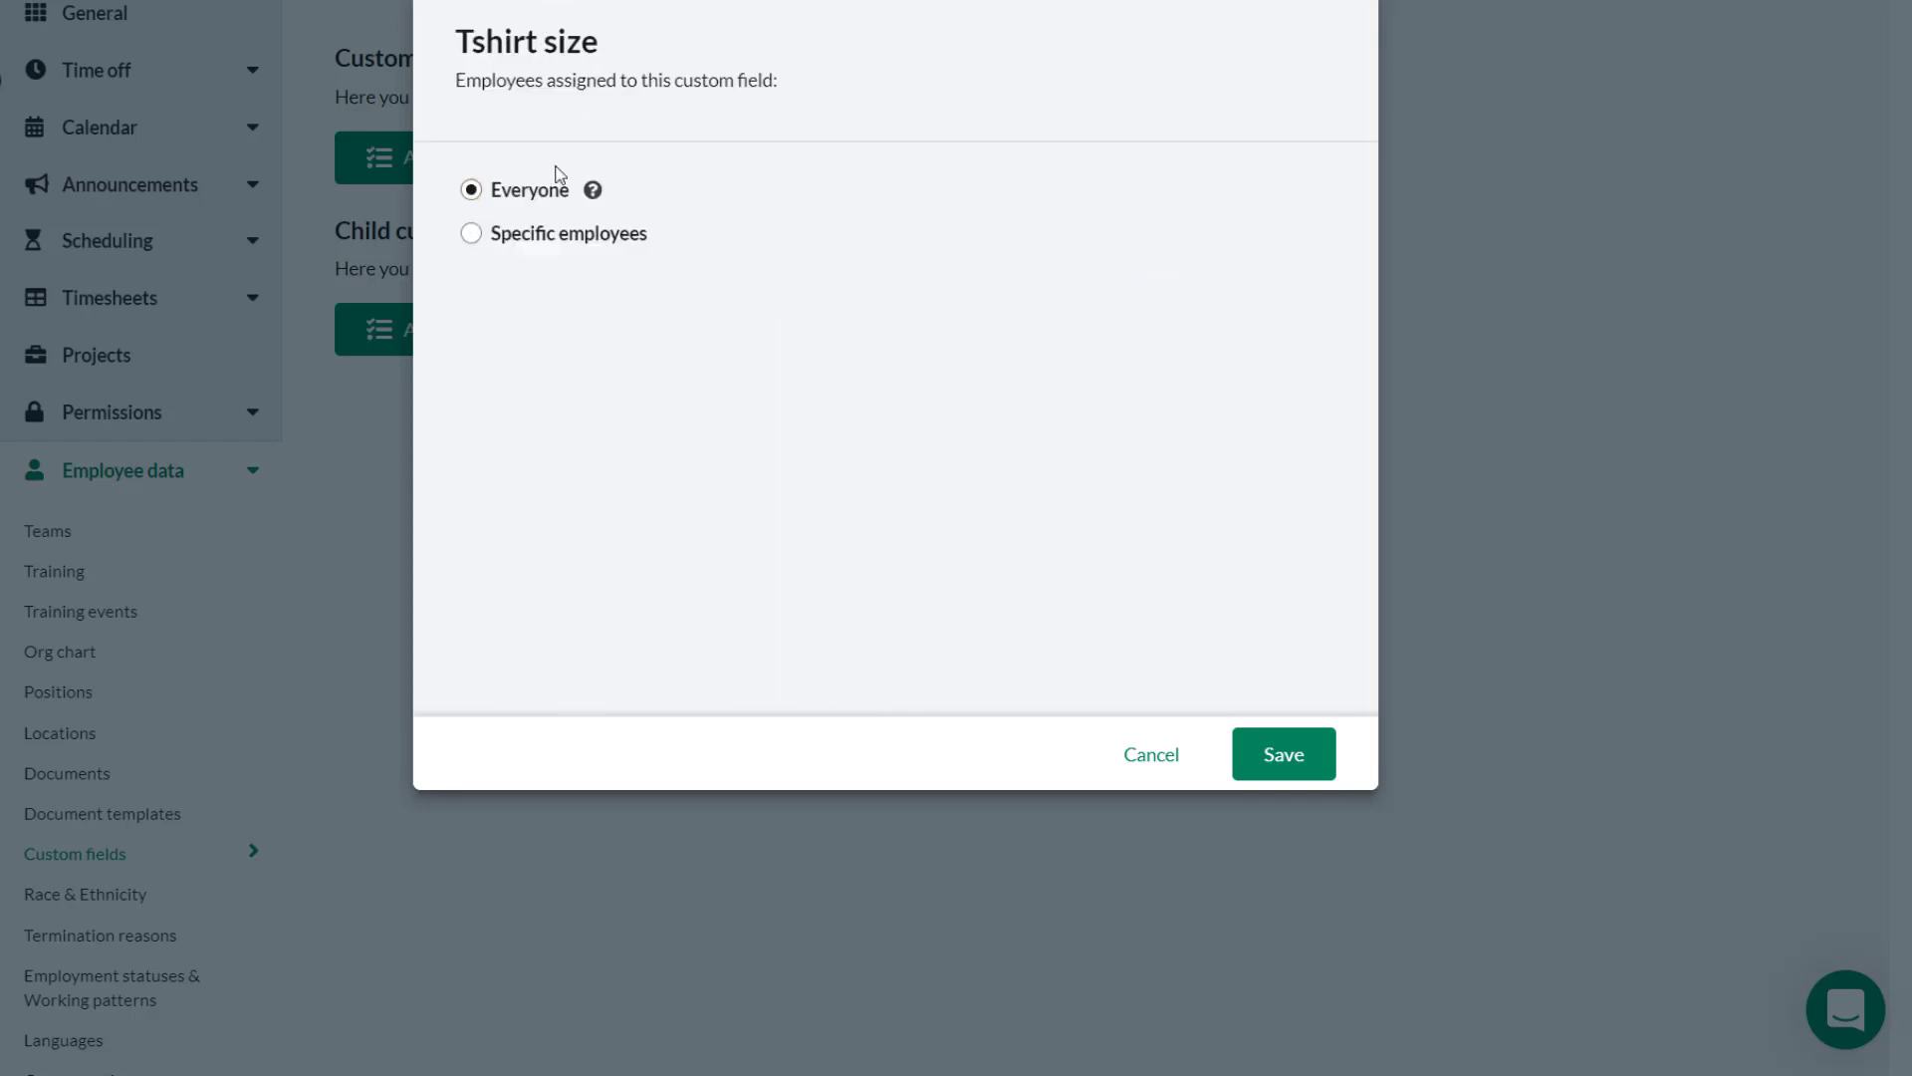
click(1270, 765)
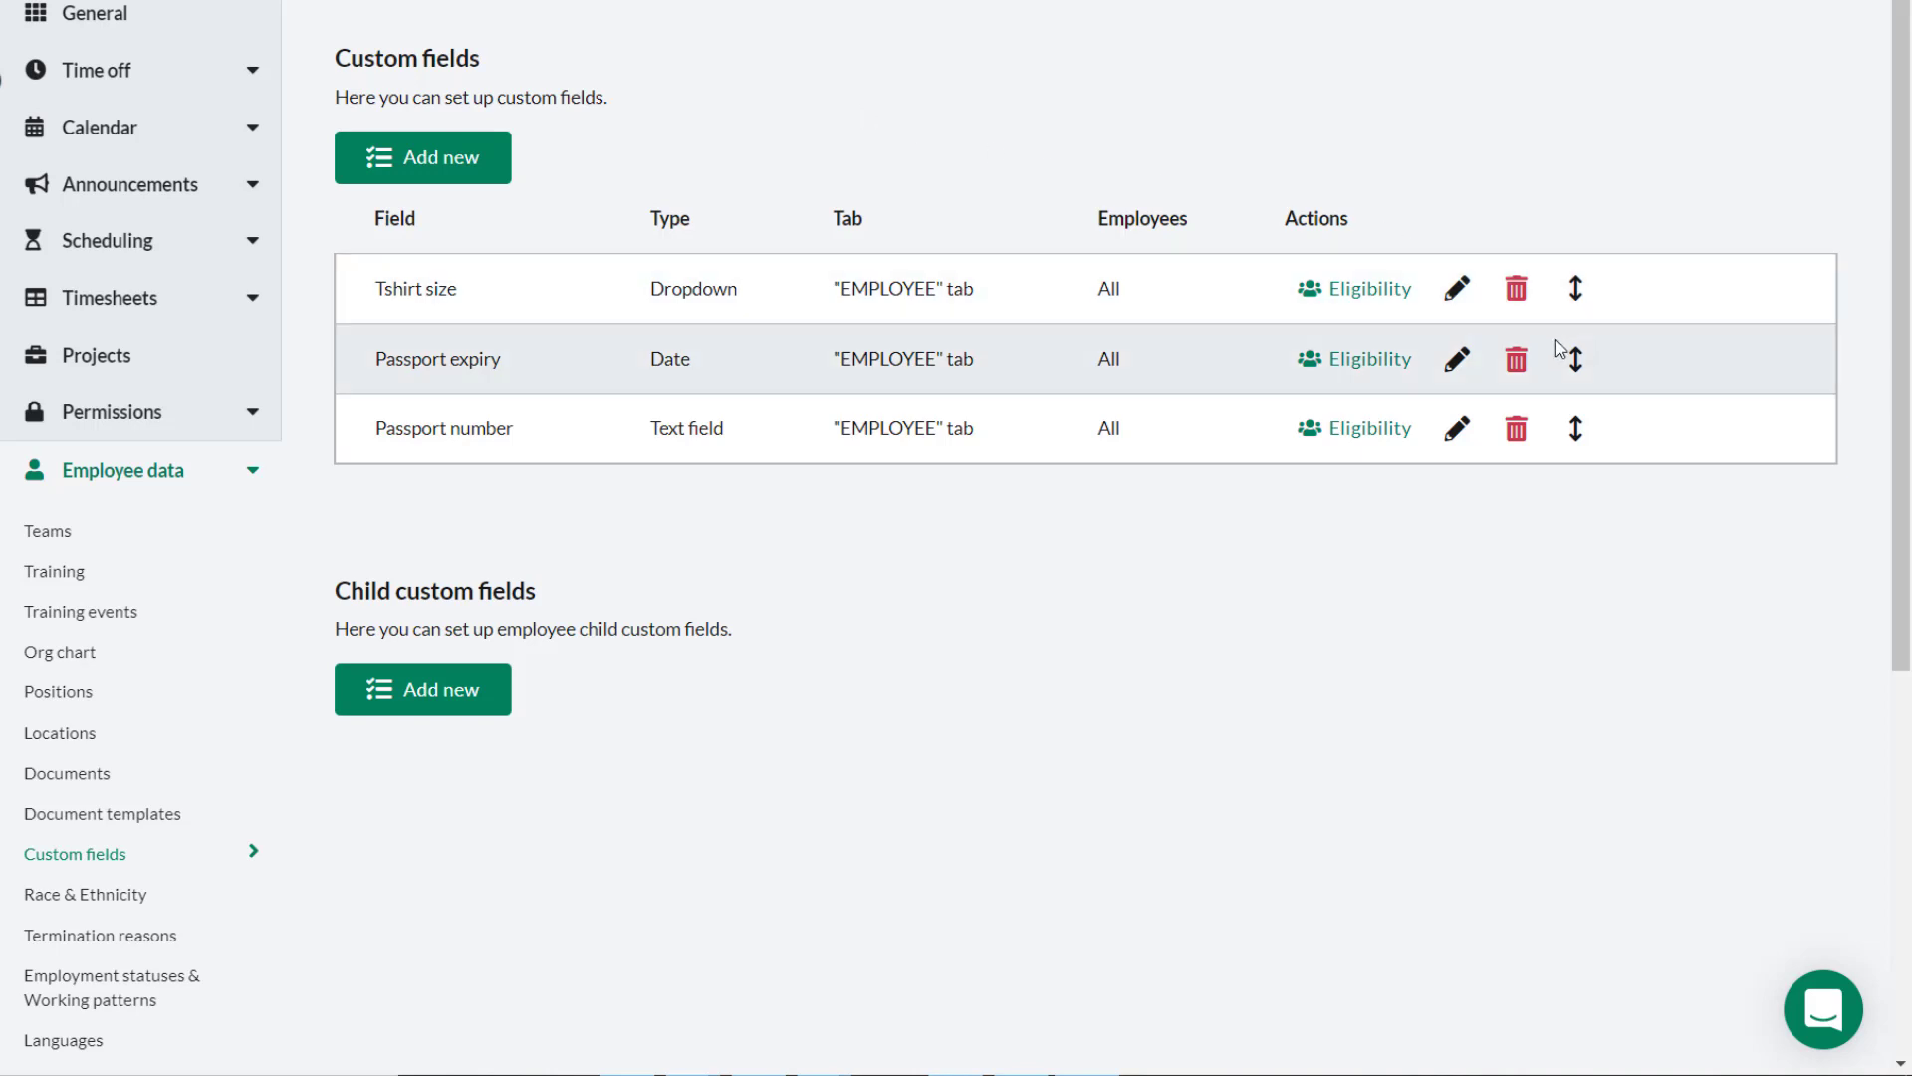
Move Passport expiry below Passport number in the custom fields list
drag(1573, 364, 1567, 499)
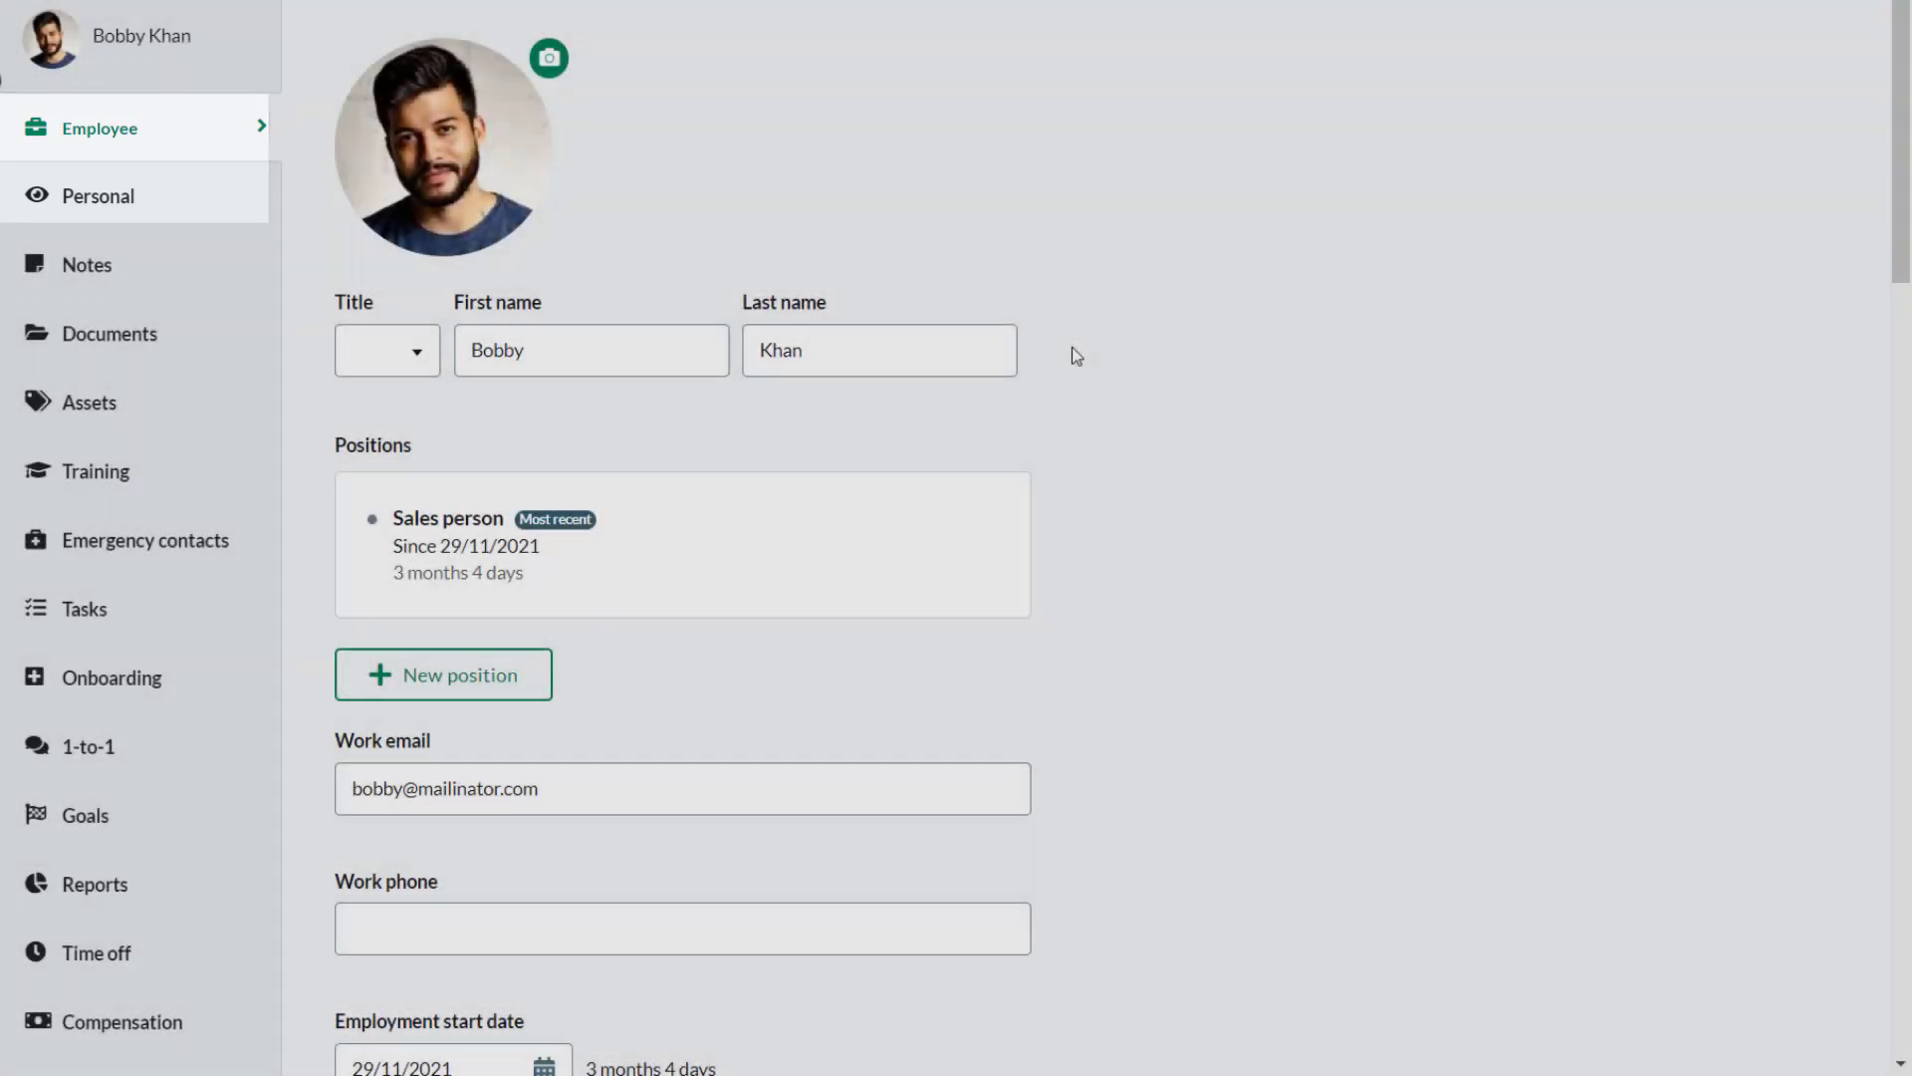
Set the employee's Tshirt size to S, then change it to L
scroll(1072, 350, down, 15)
click(636, 716)
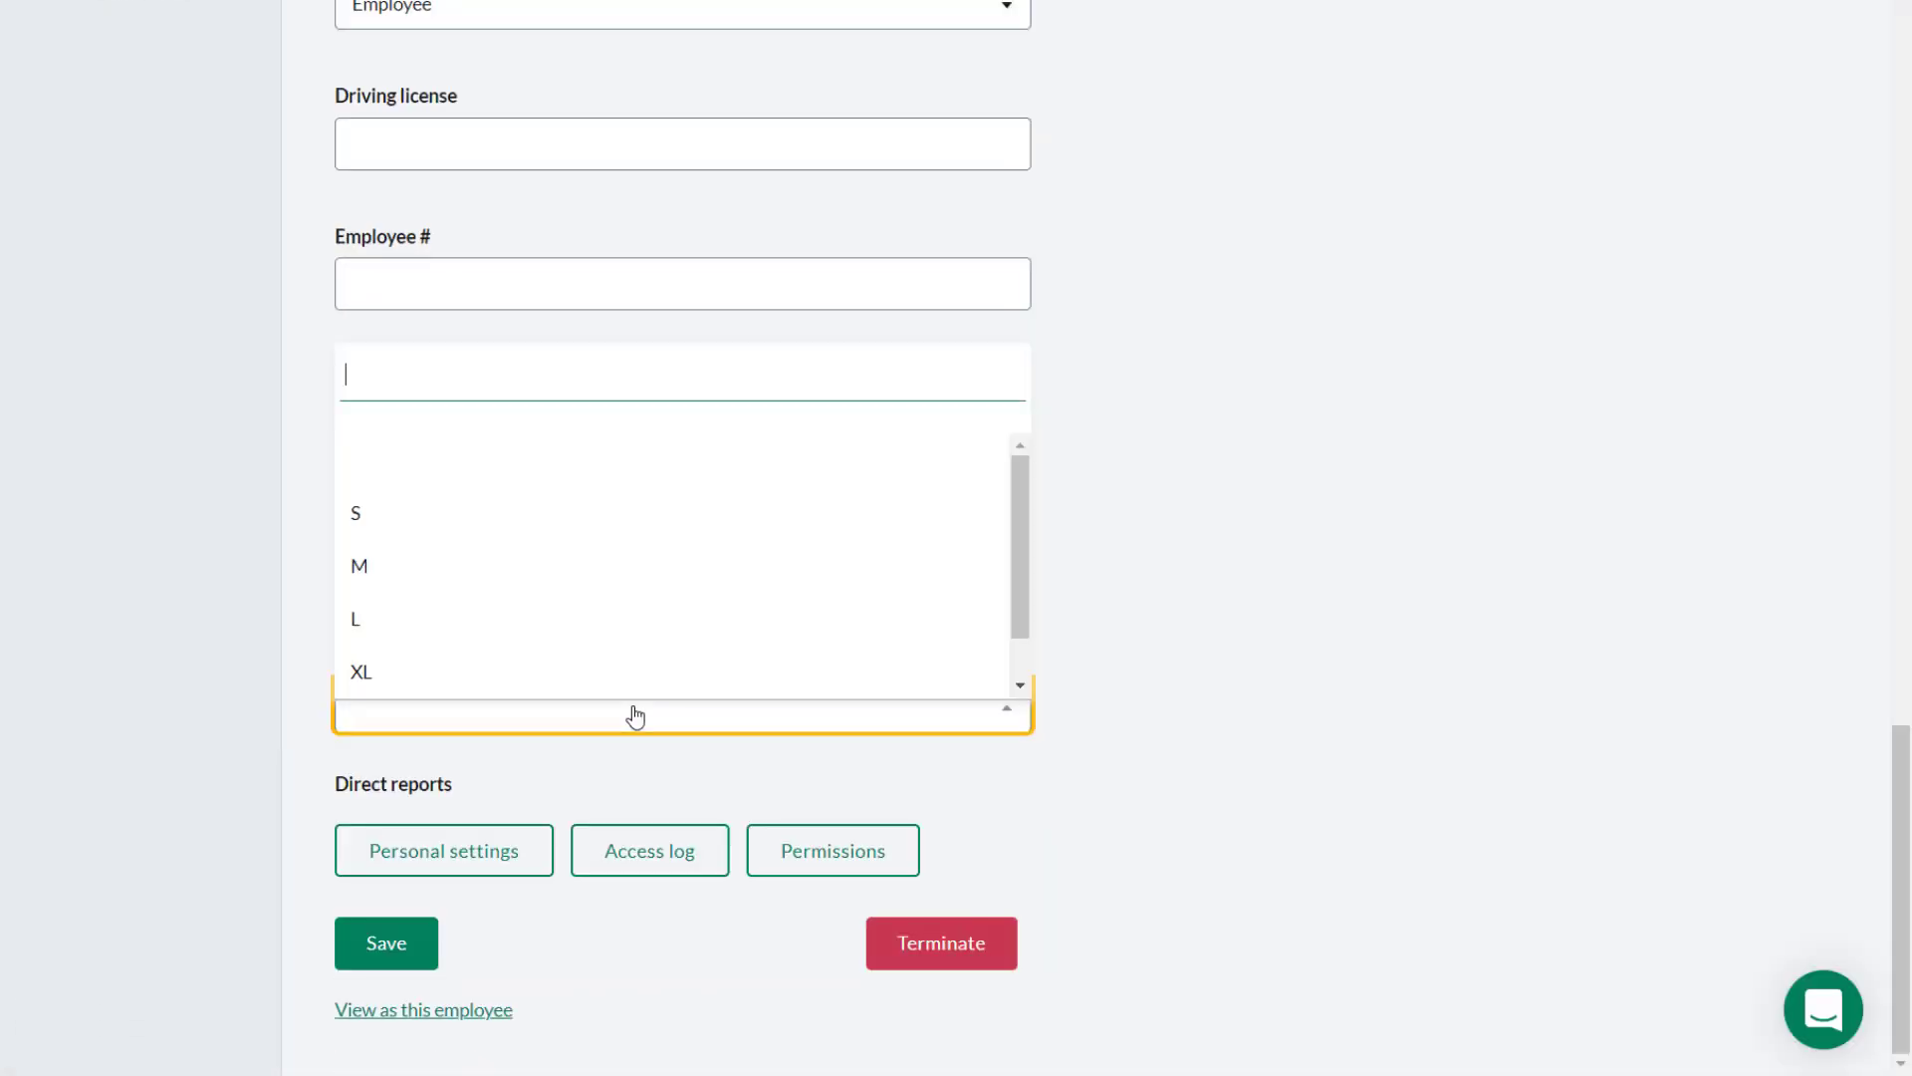
click(405, 522)
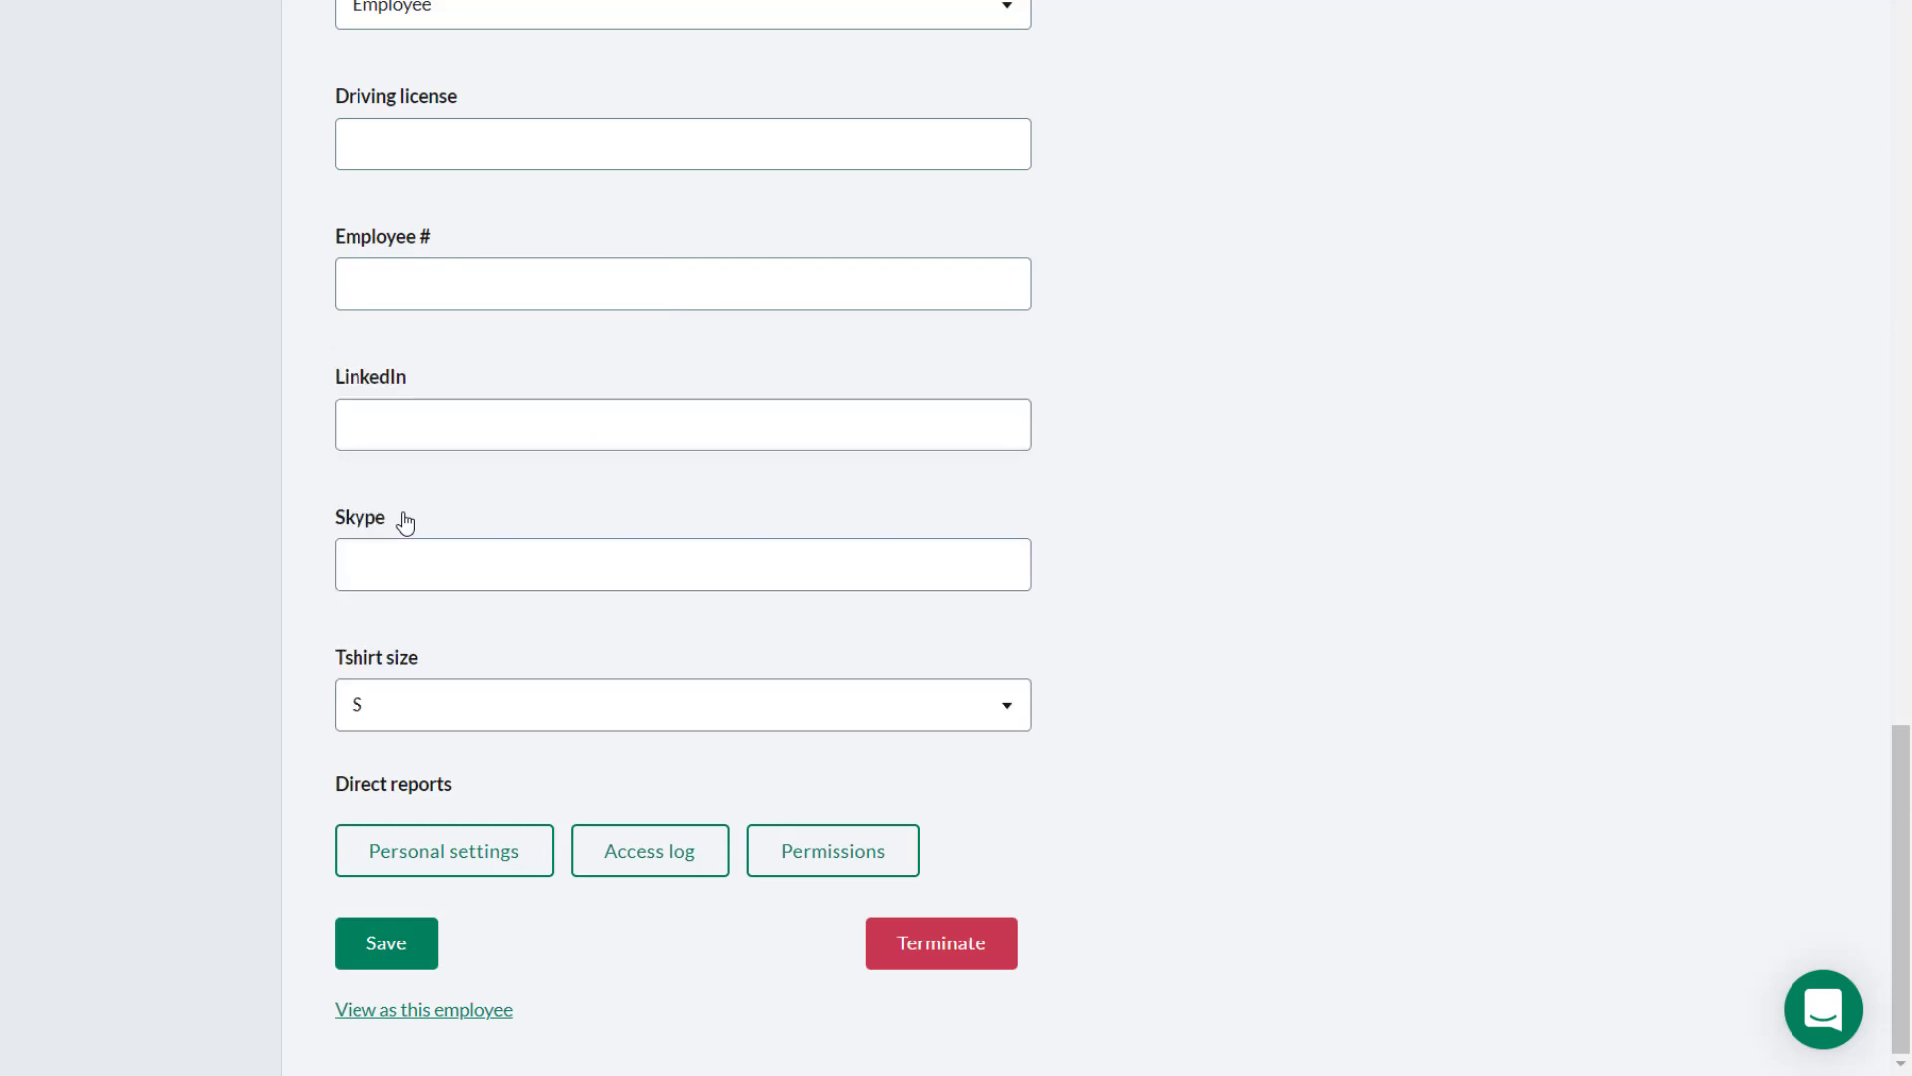
click(440, 717)
click(388, 640)
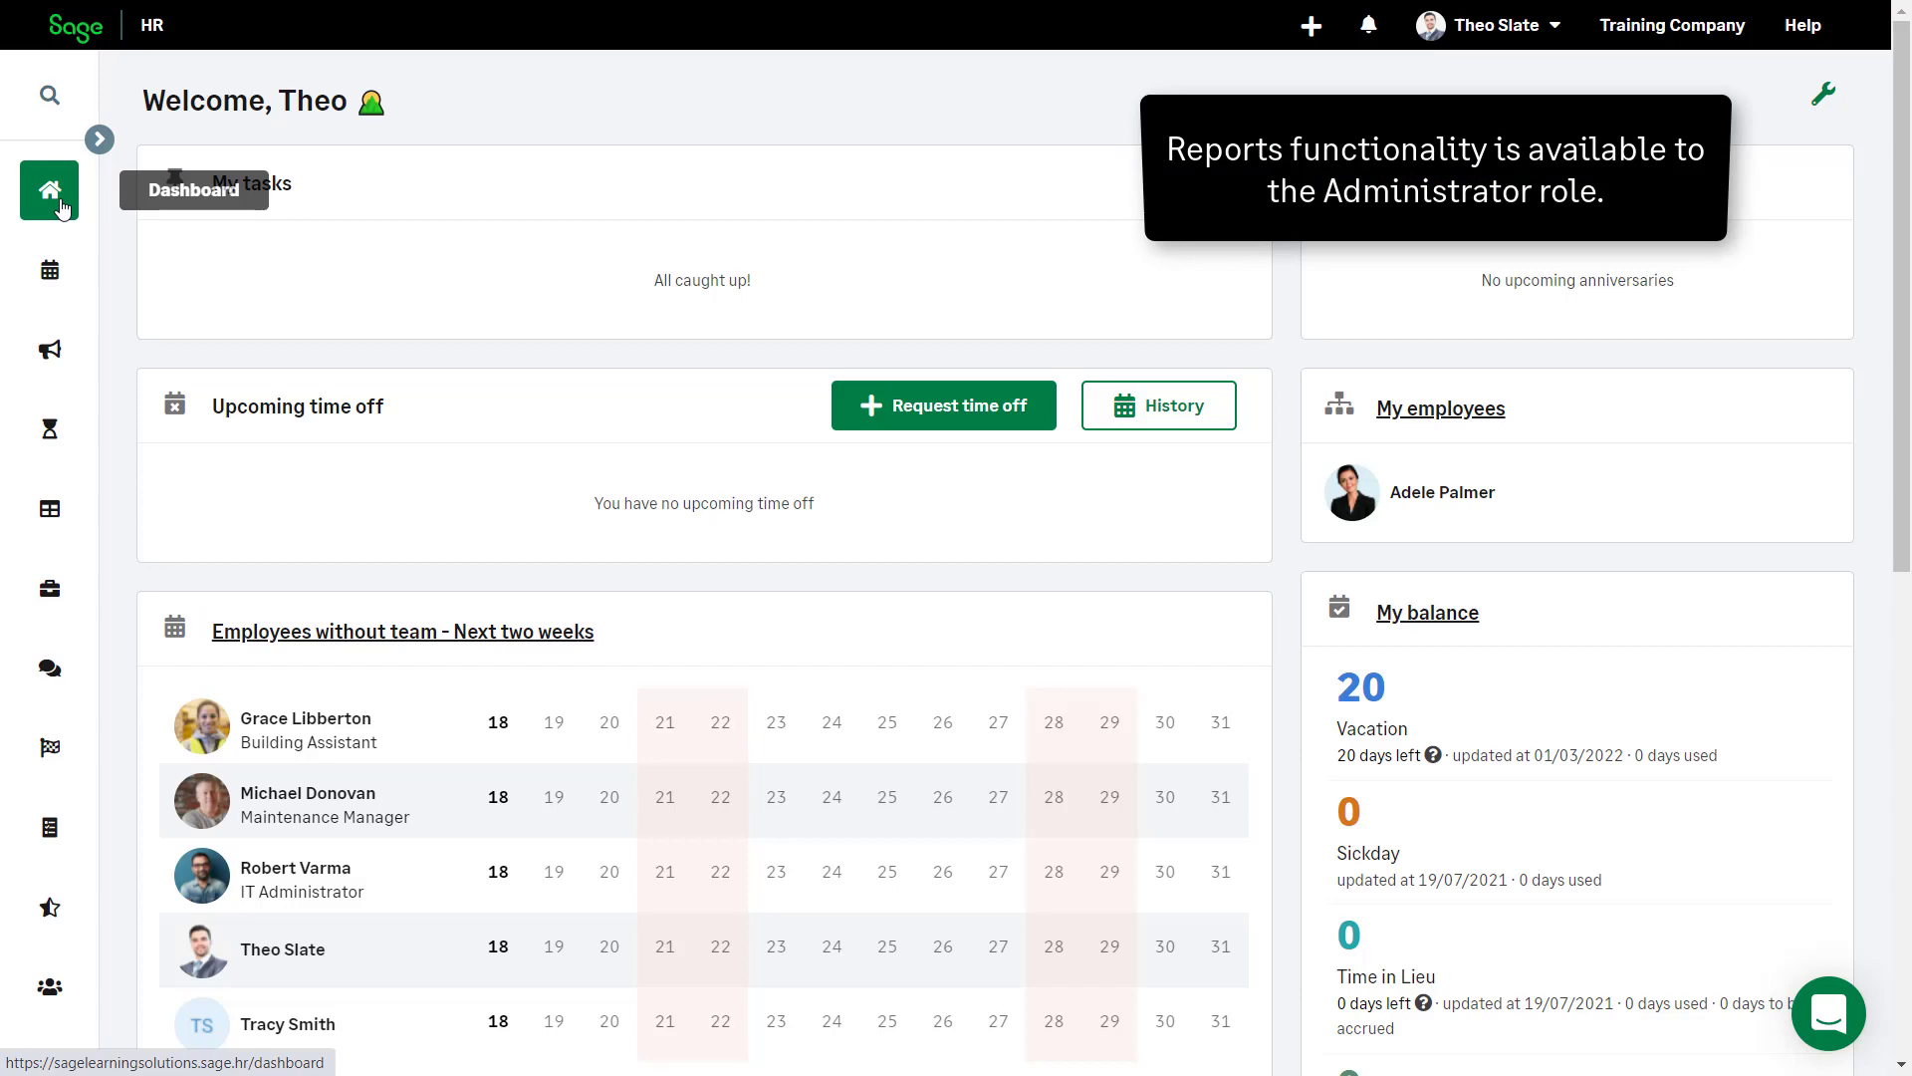
Start a new custom report in Reports and find Tshirt size among its custom fields
scroll(47, 773, down, 4)
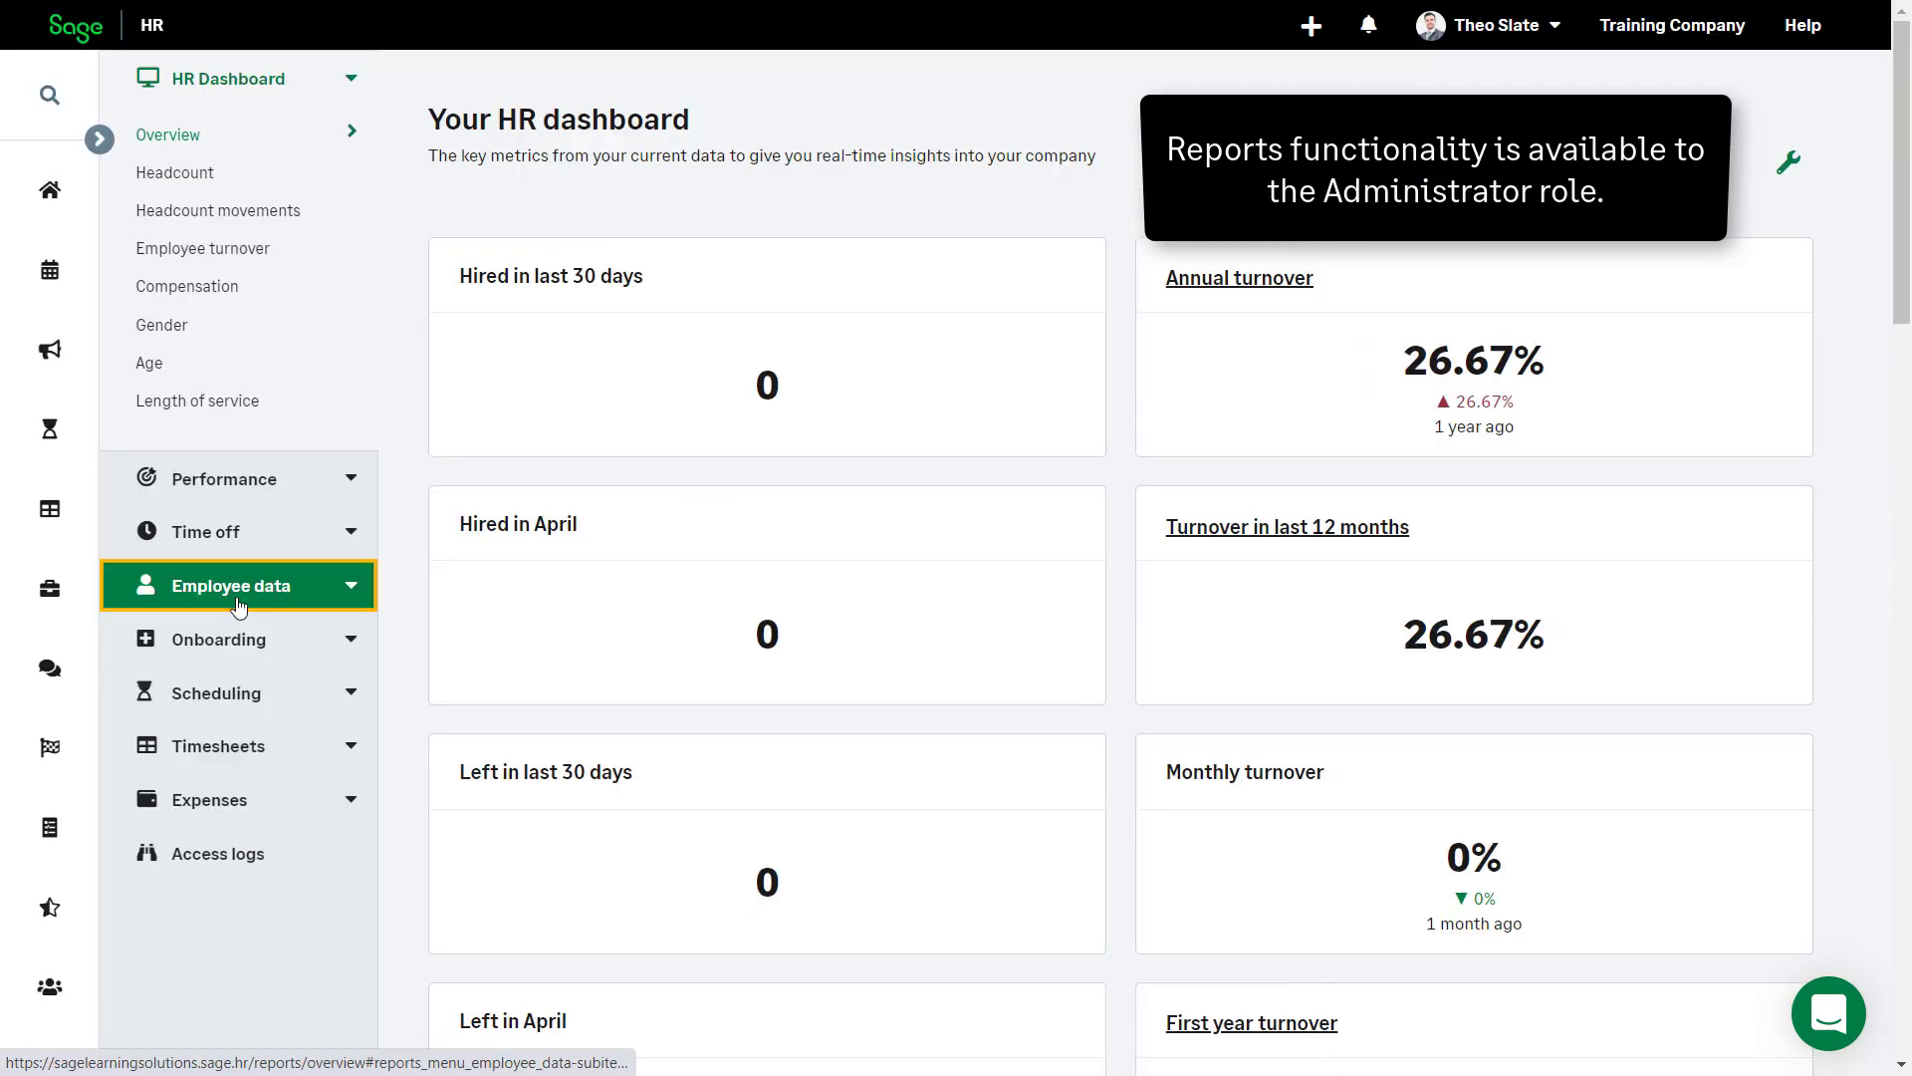
click(232, 588)
scroll(232, 597, down, 5)
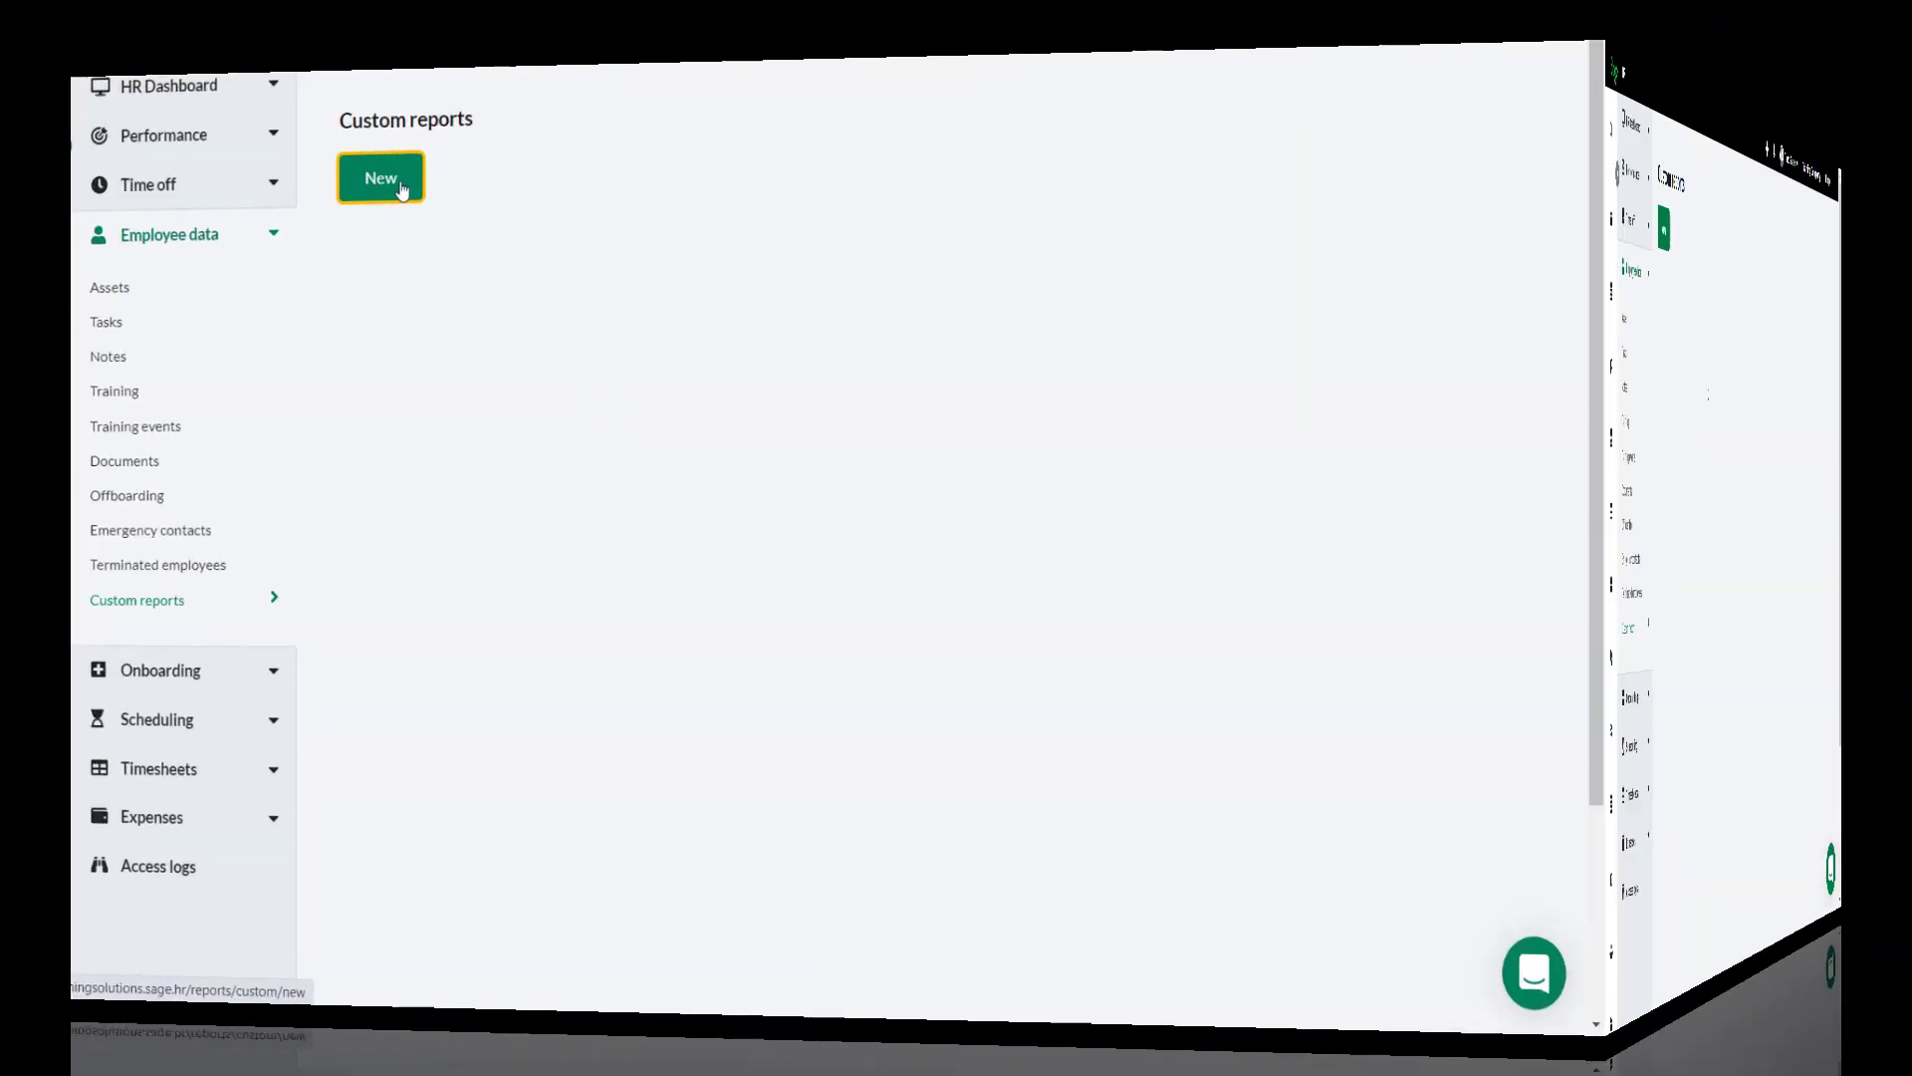
click(402, 190)
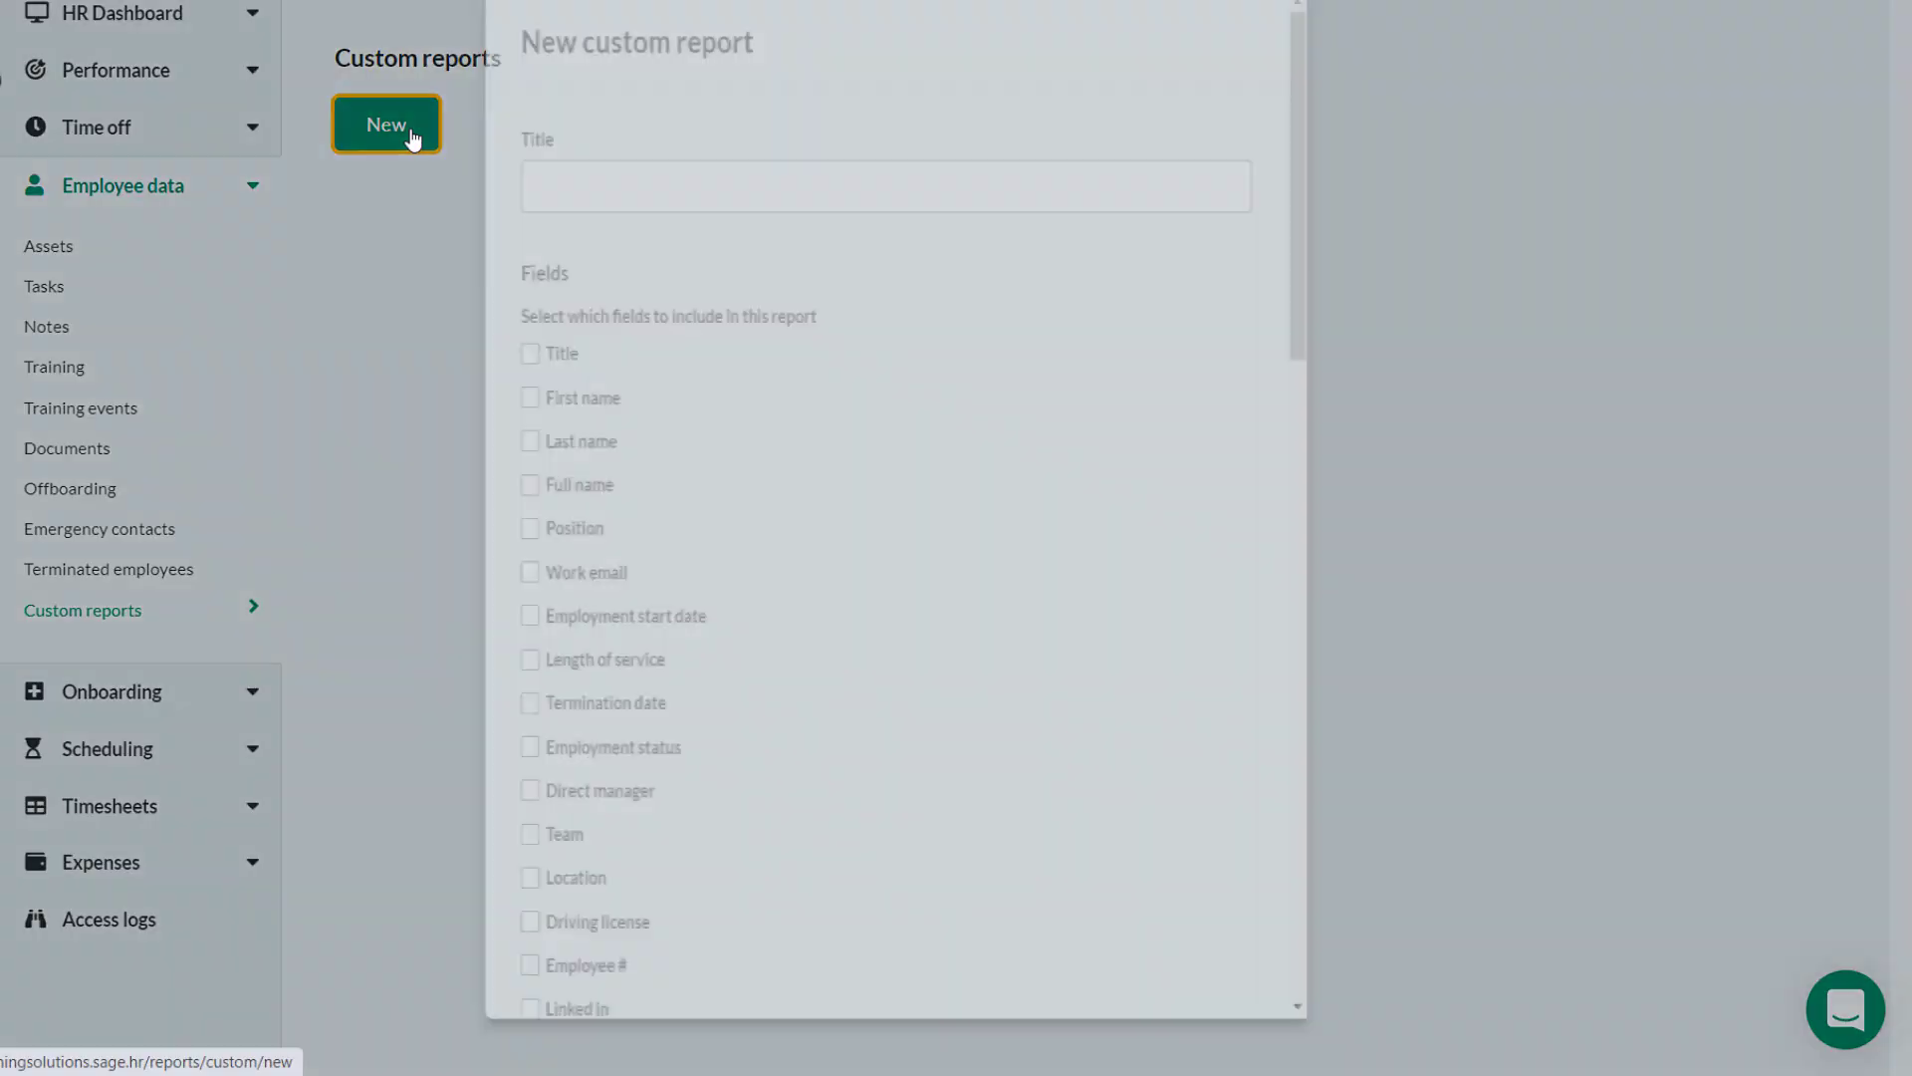
scroll(850, 414, down, 10)
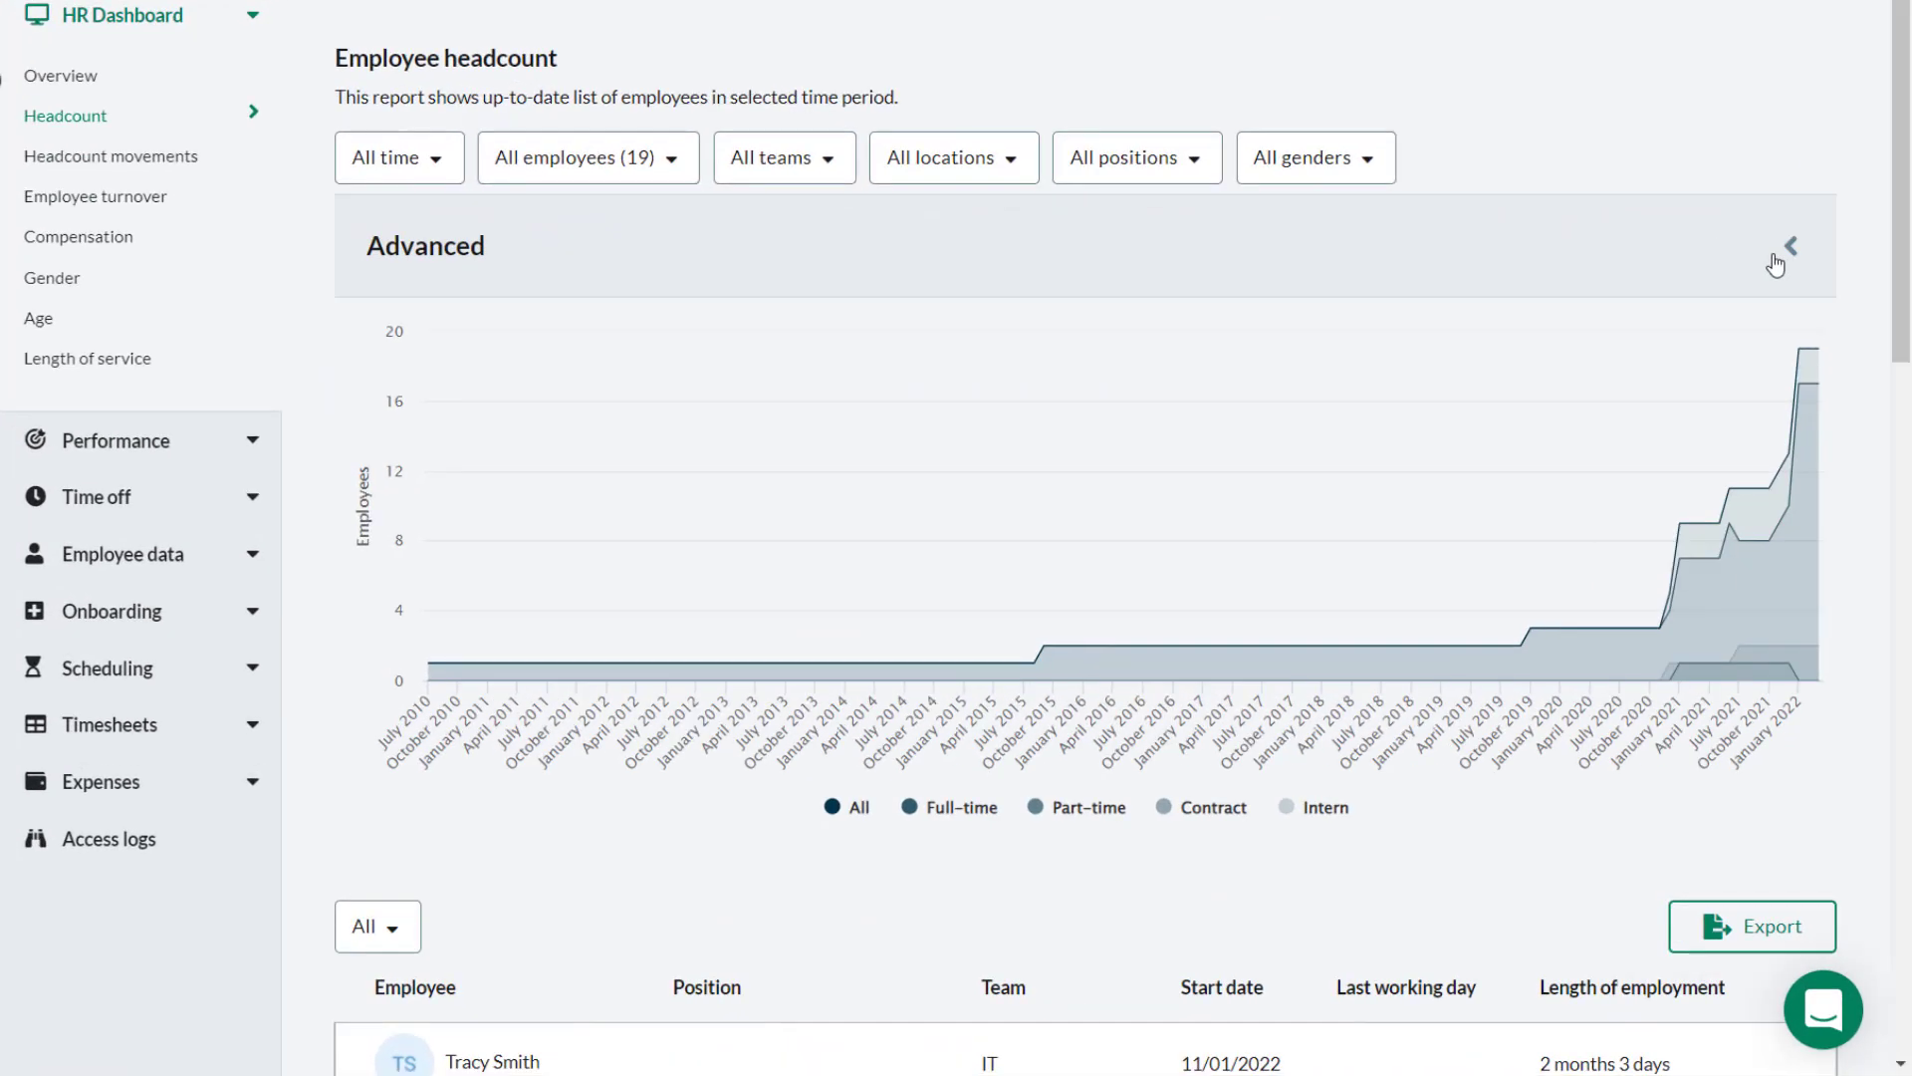
Filter the headcount report's advanced breakdown to Tshirt size S
click(1778, 261)
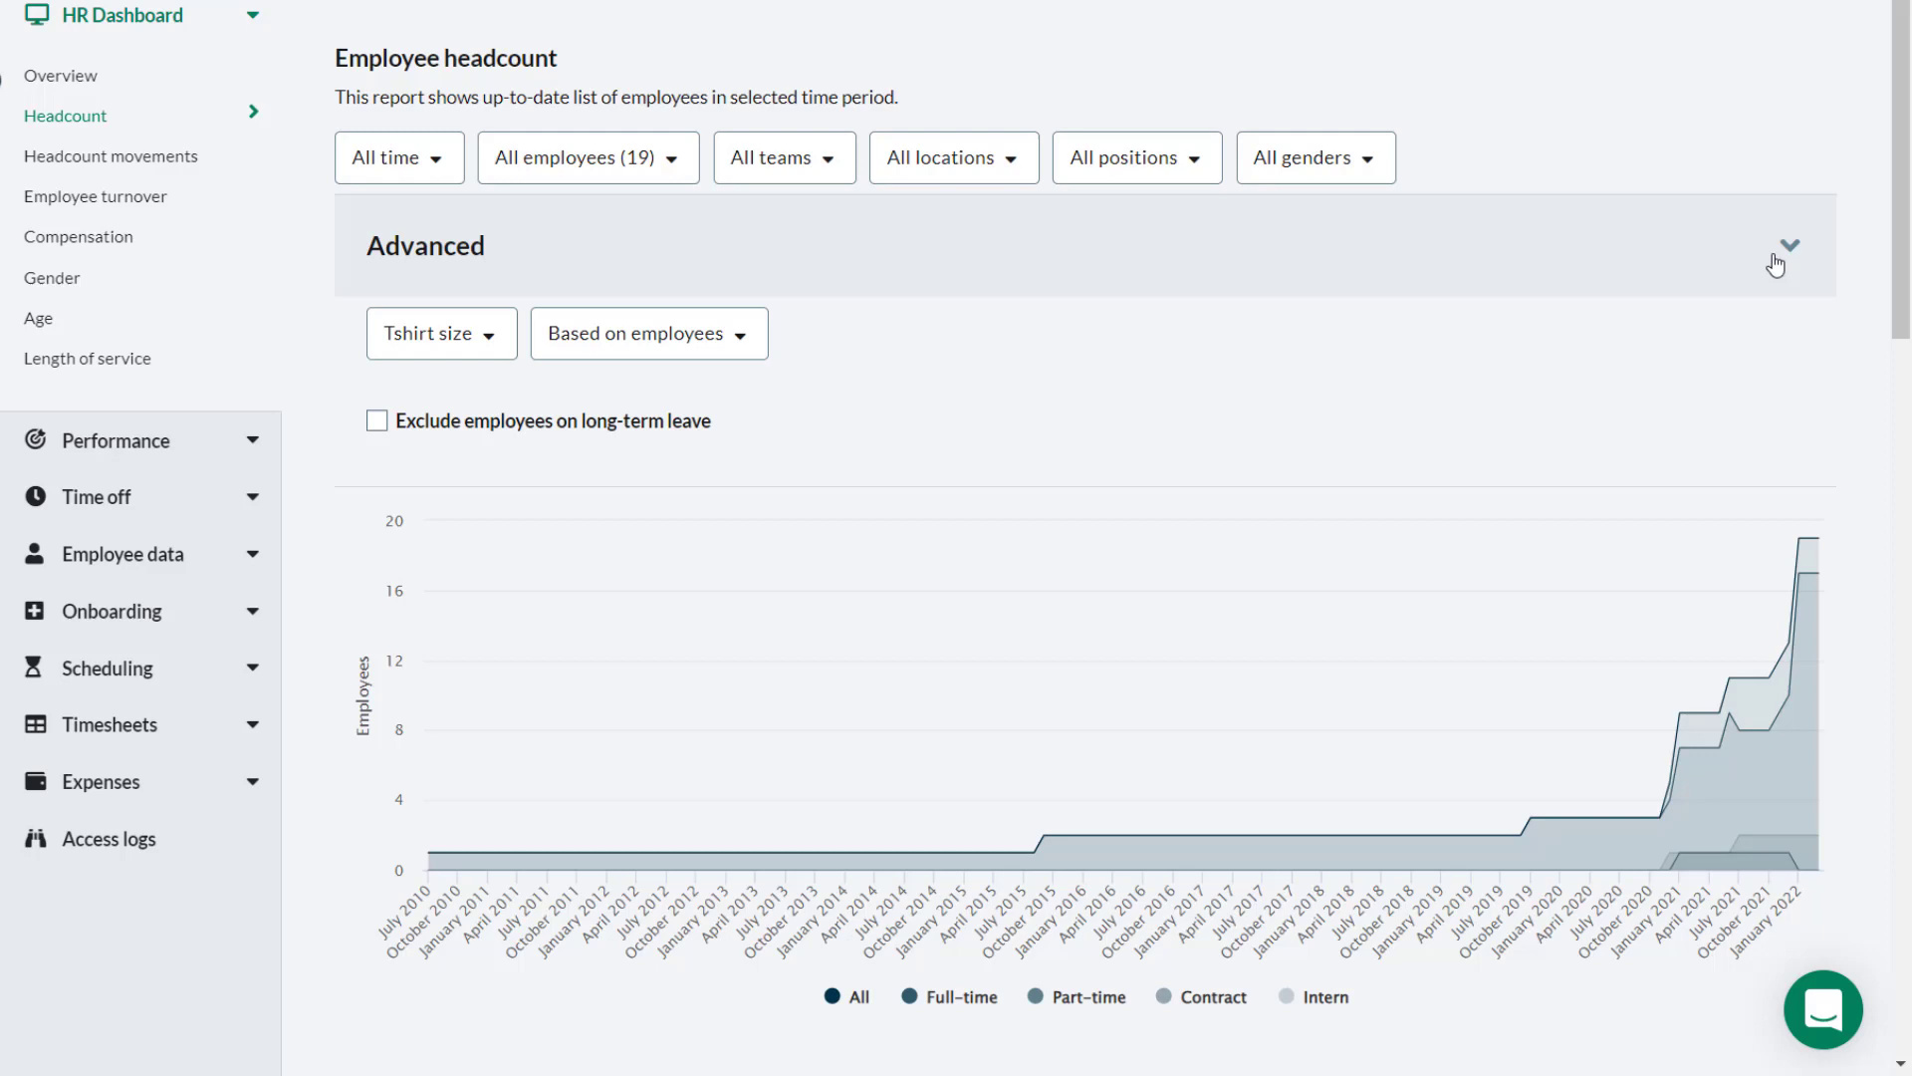
click(430, 343)
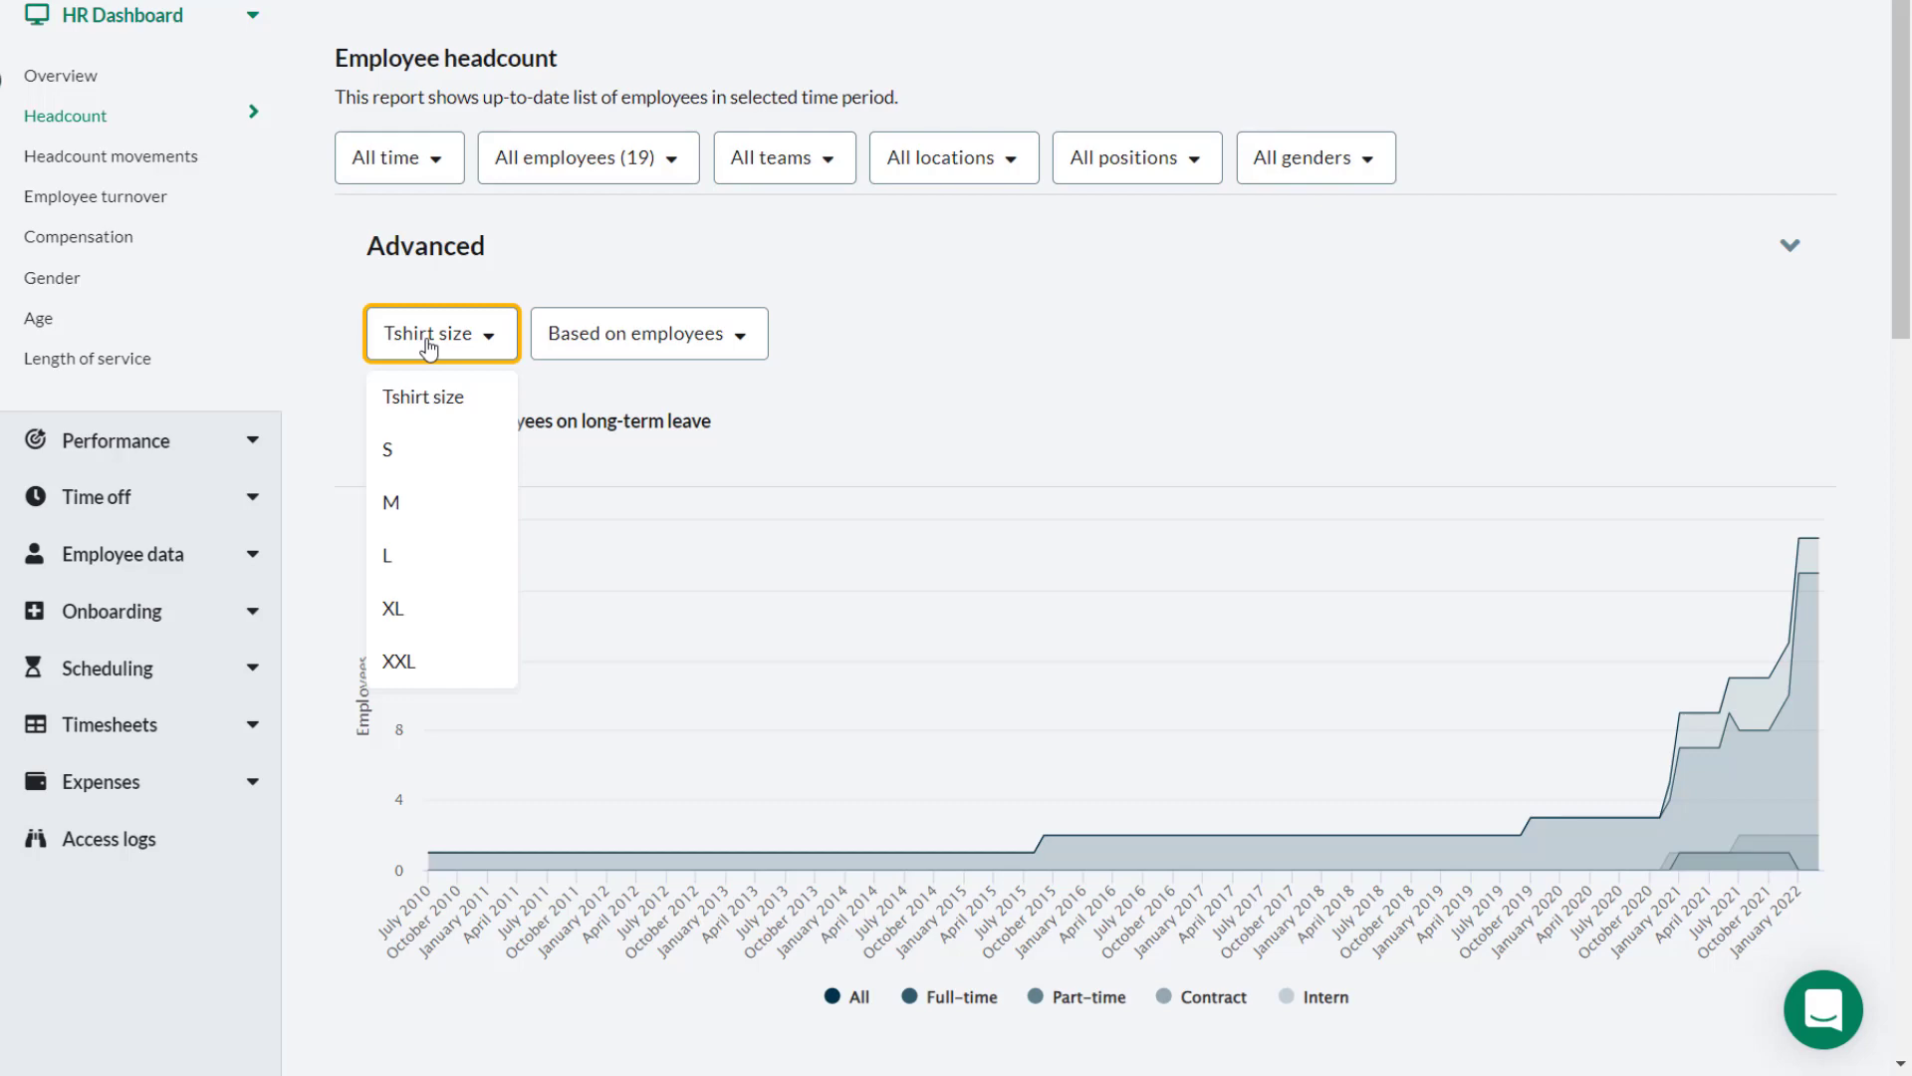
click(433, 461)
scroll(973, 378, down, 7)
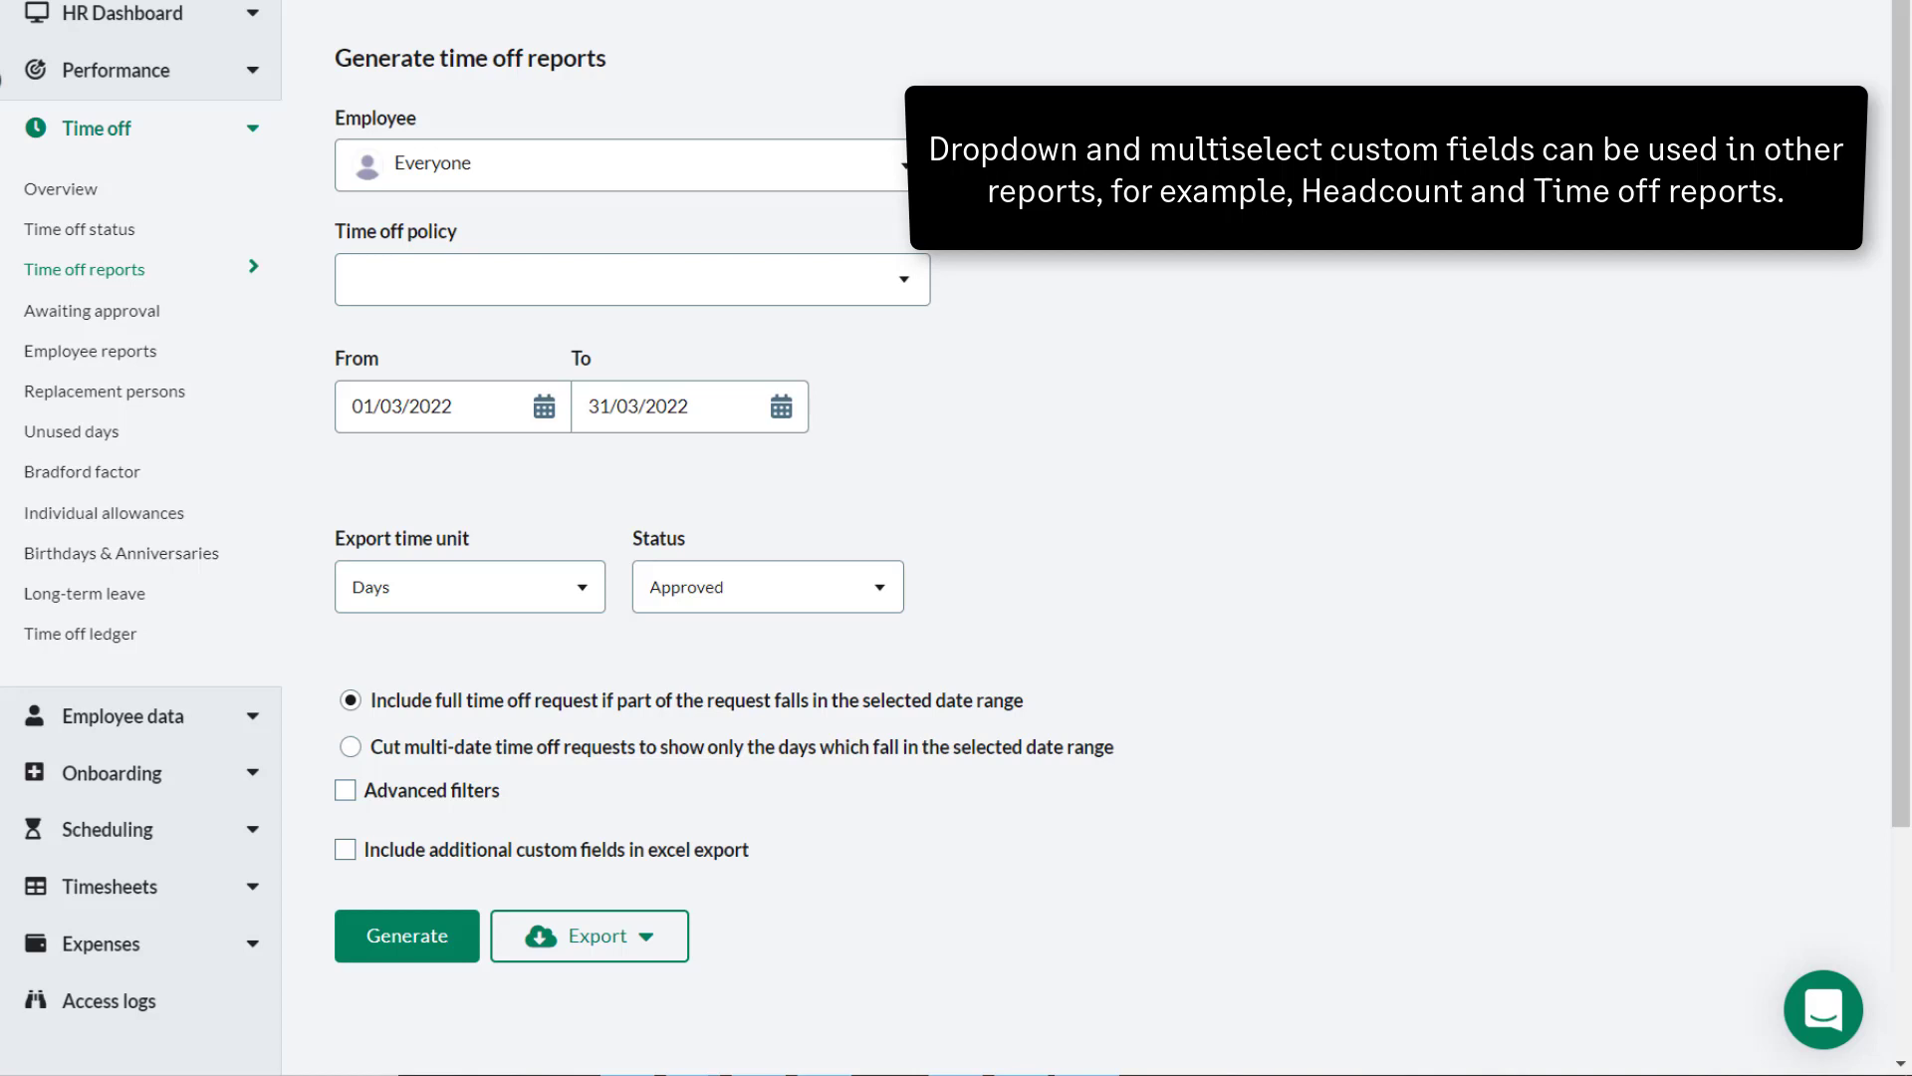
Limit the time off report to Business Trips and add Passport number to the Excel export
click(439, 288)
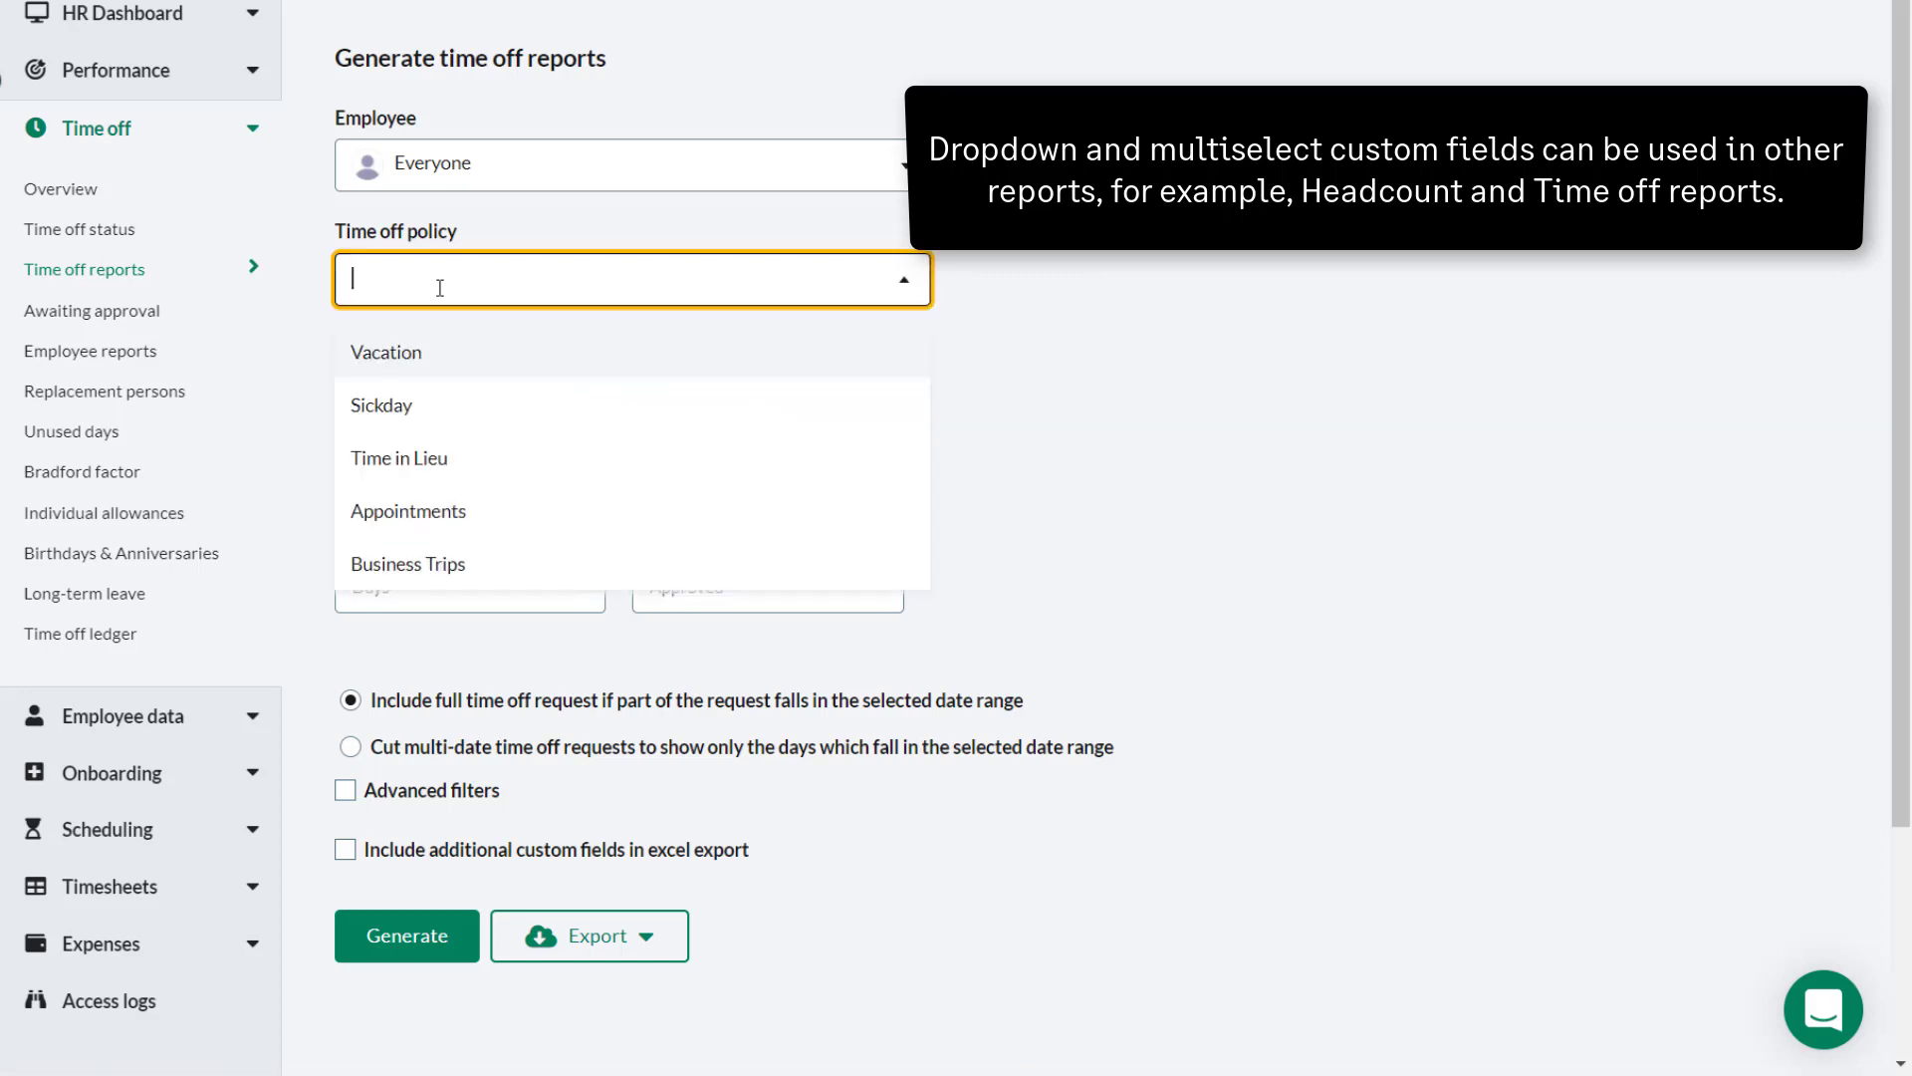
click(450, 558)
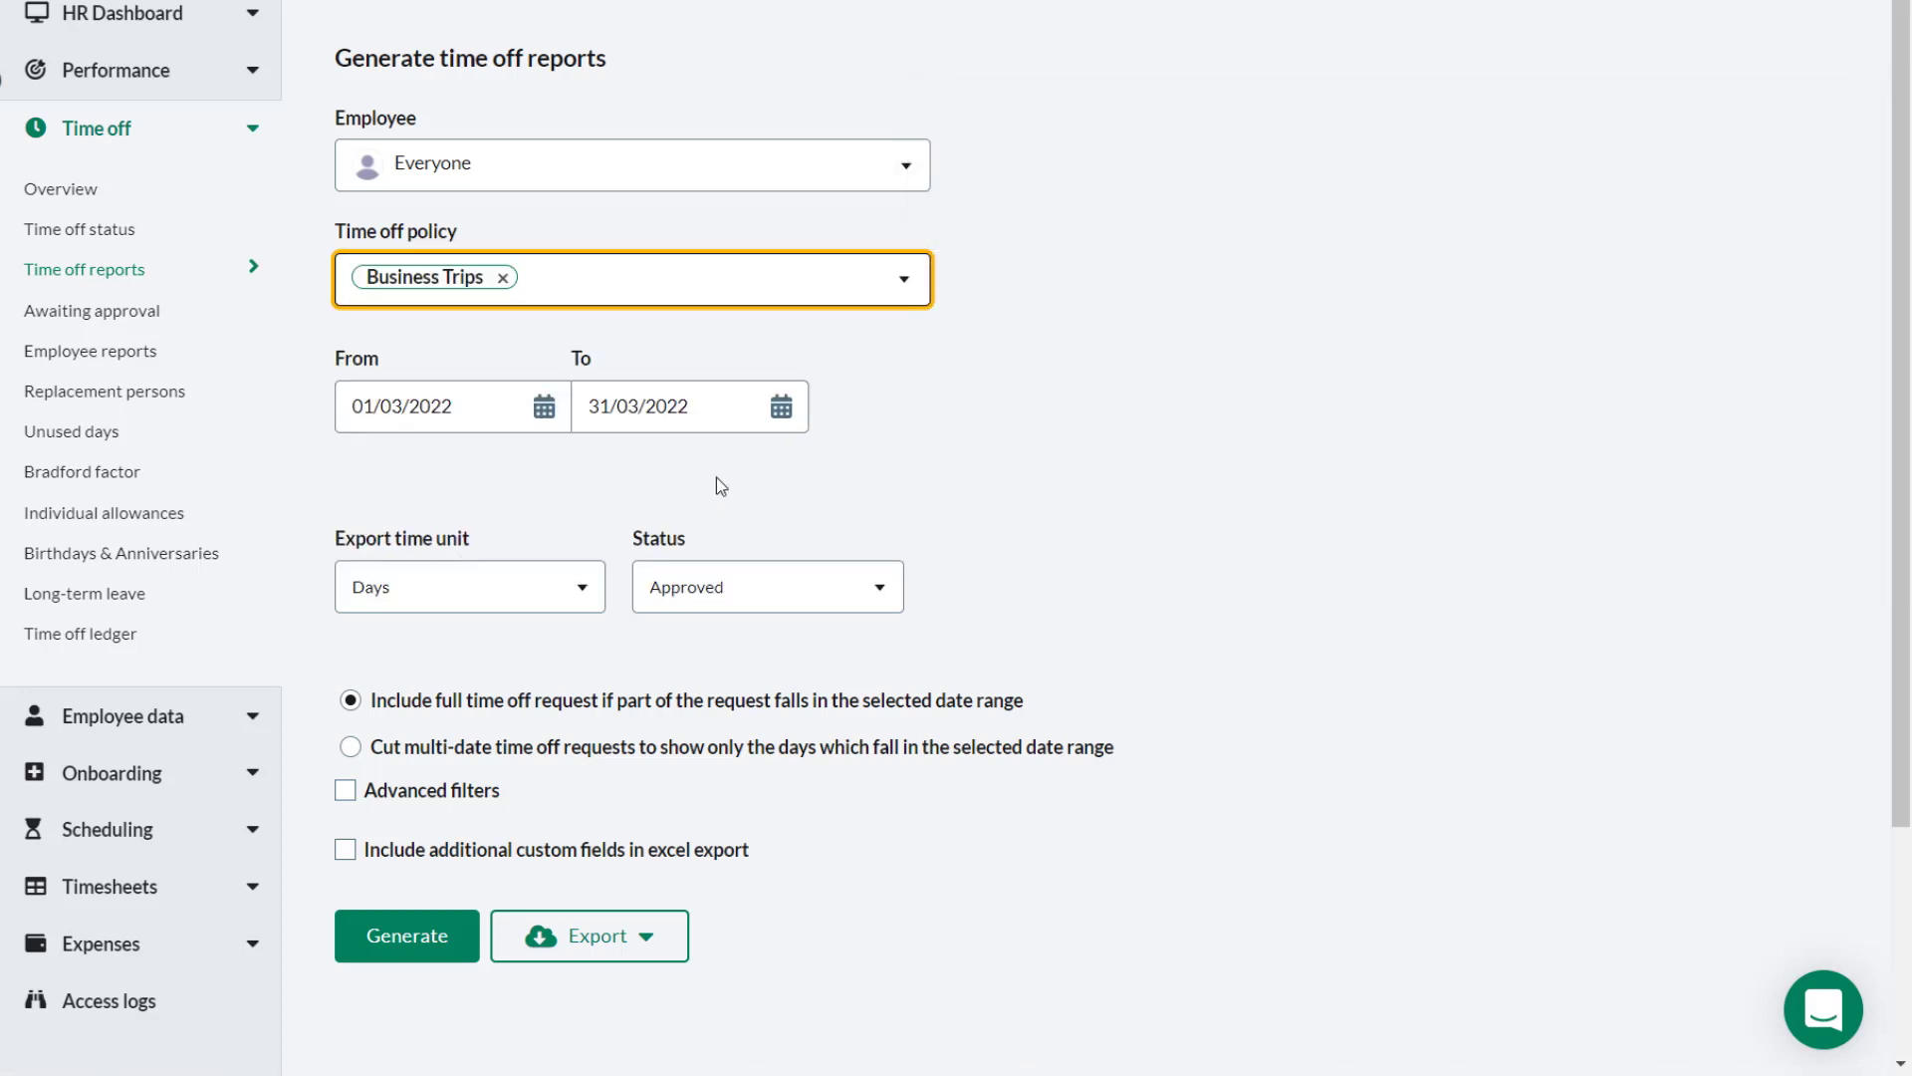
scroll(906, 431, down, 3)
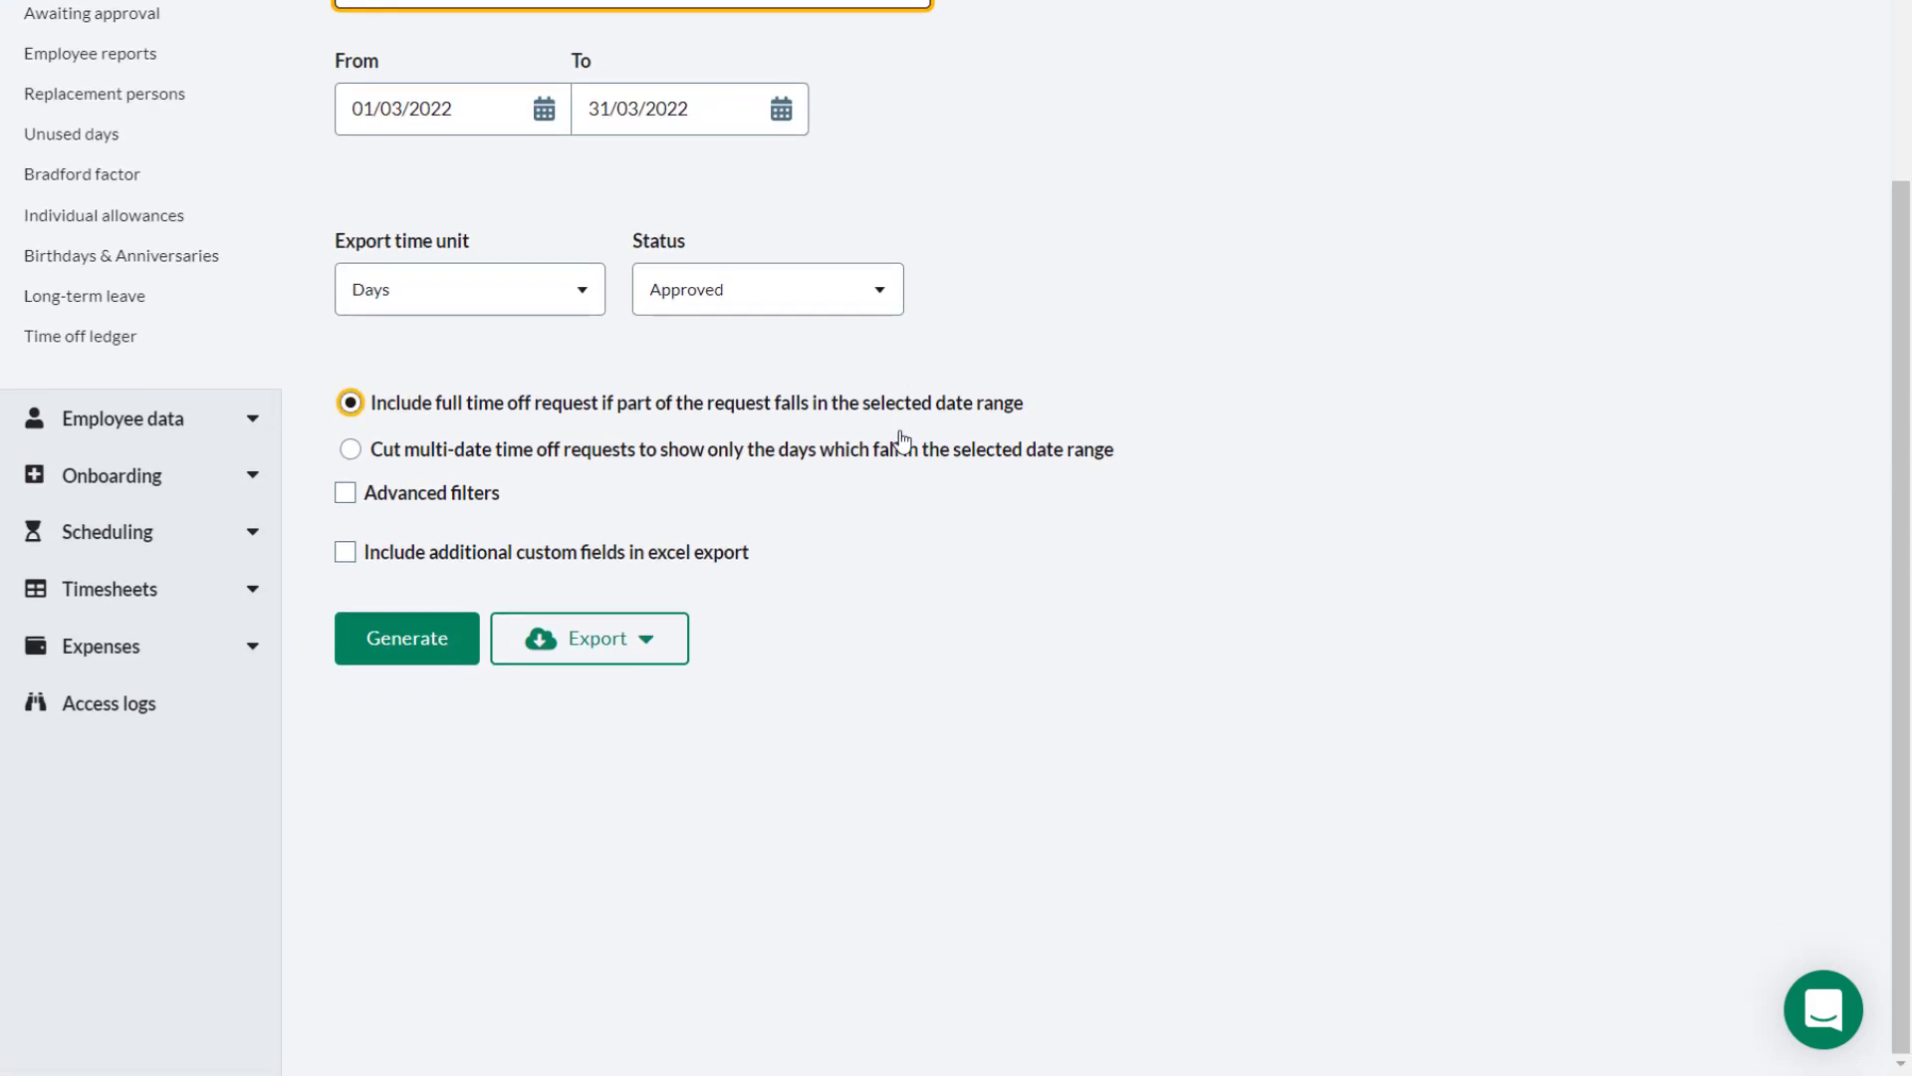
click(343, 553)
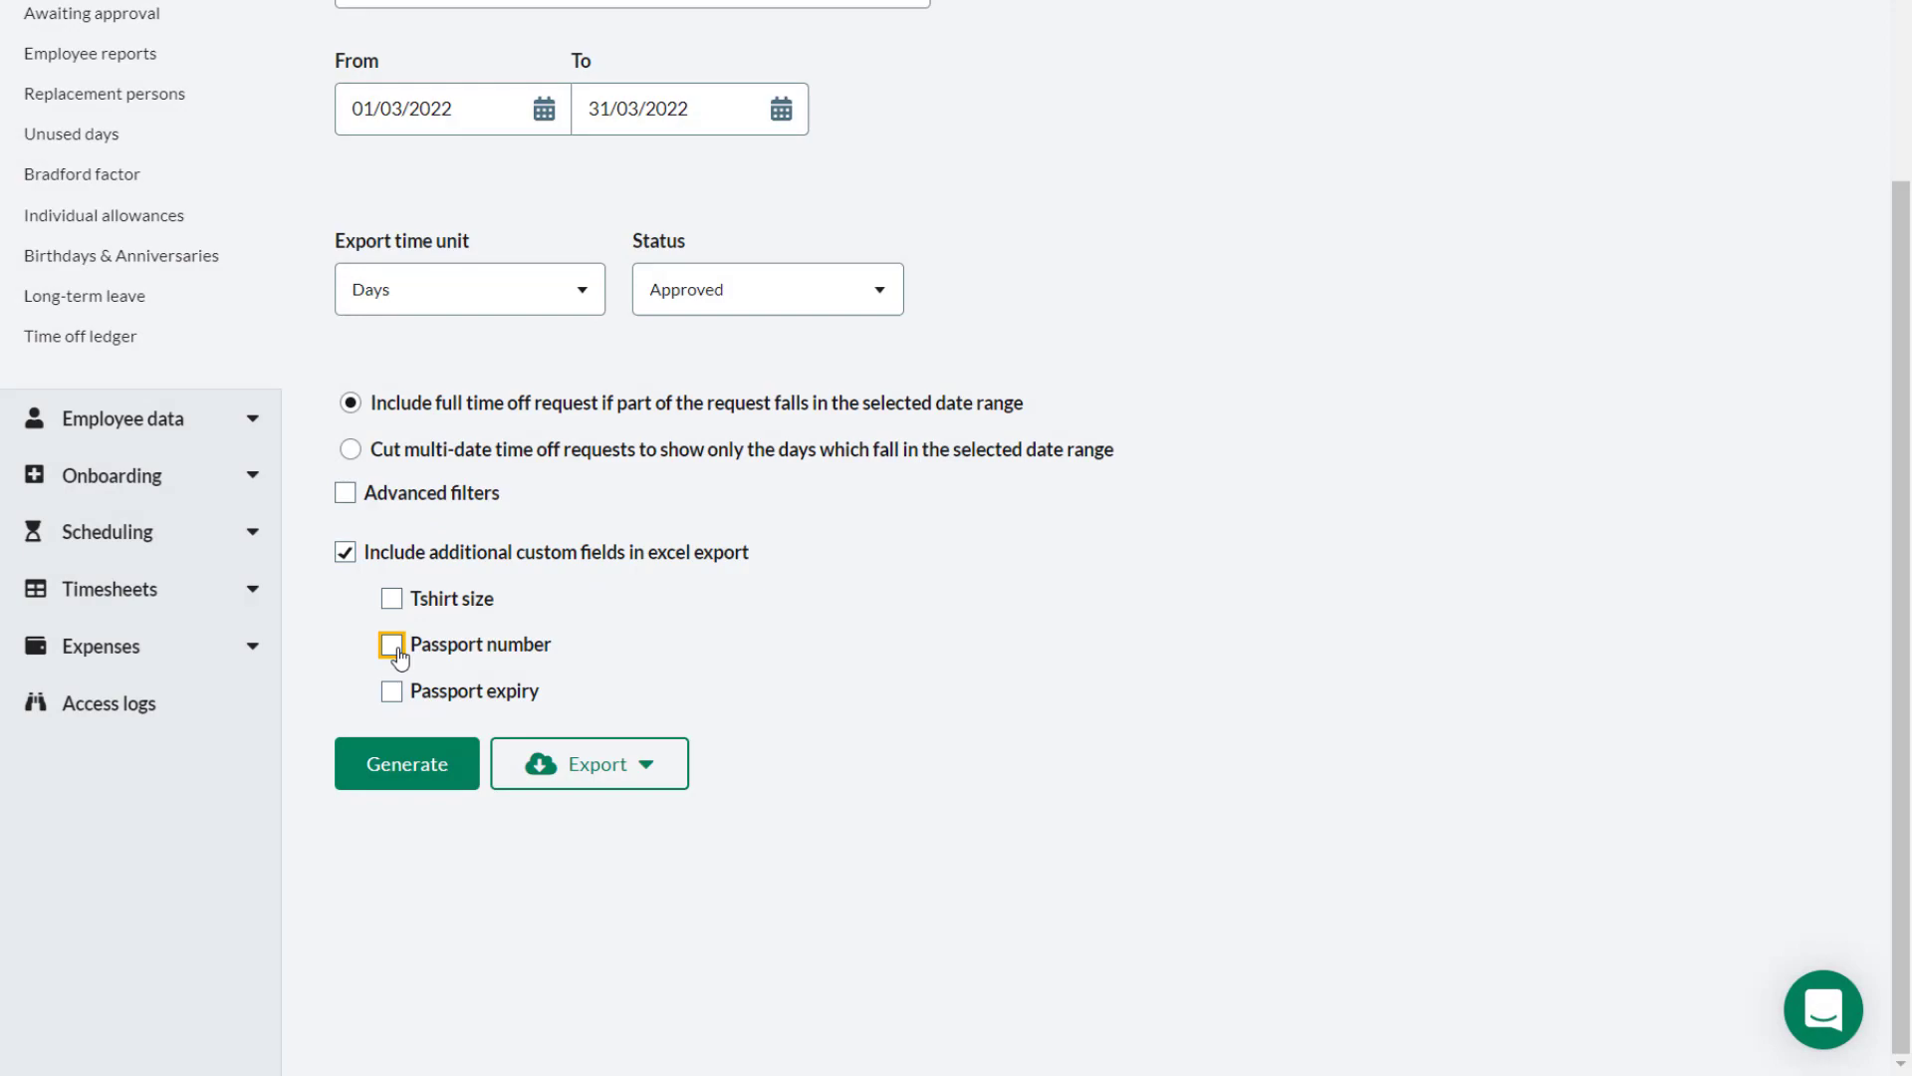
click(392, 645)
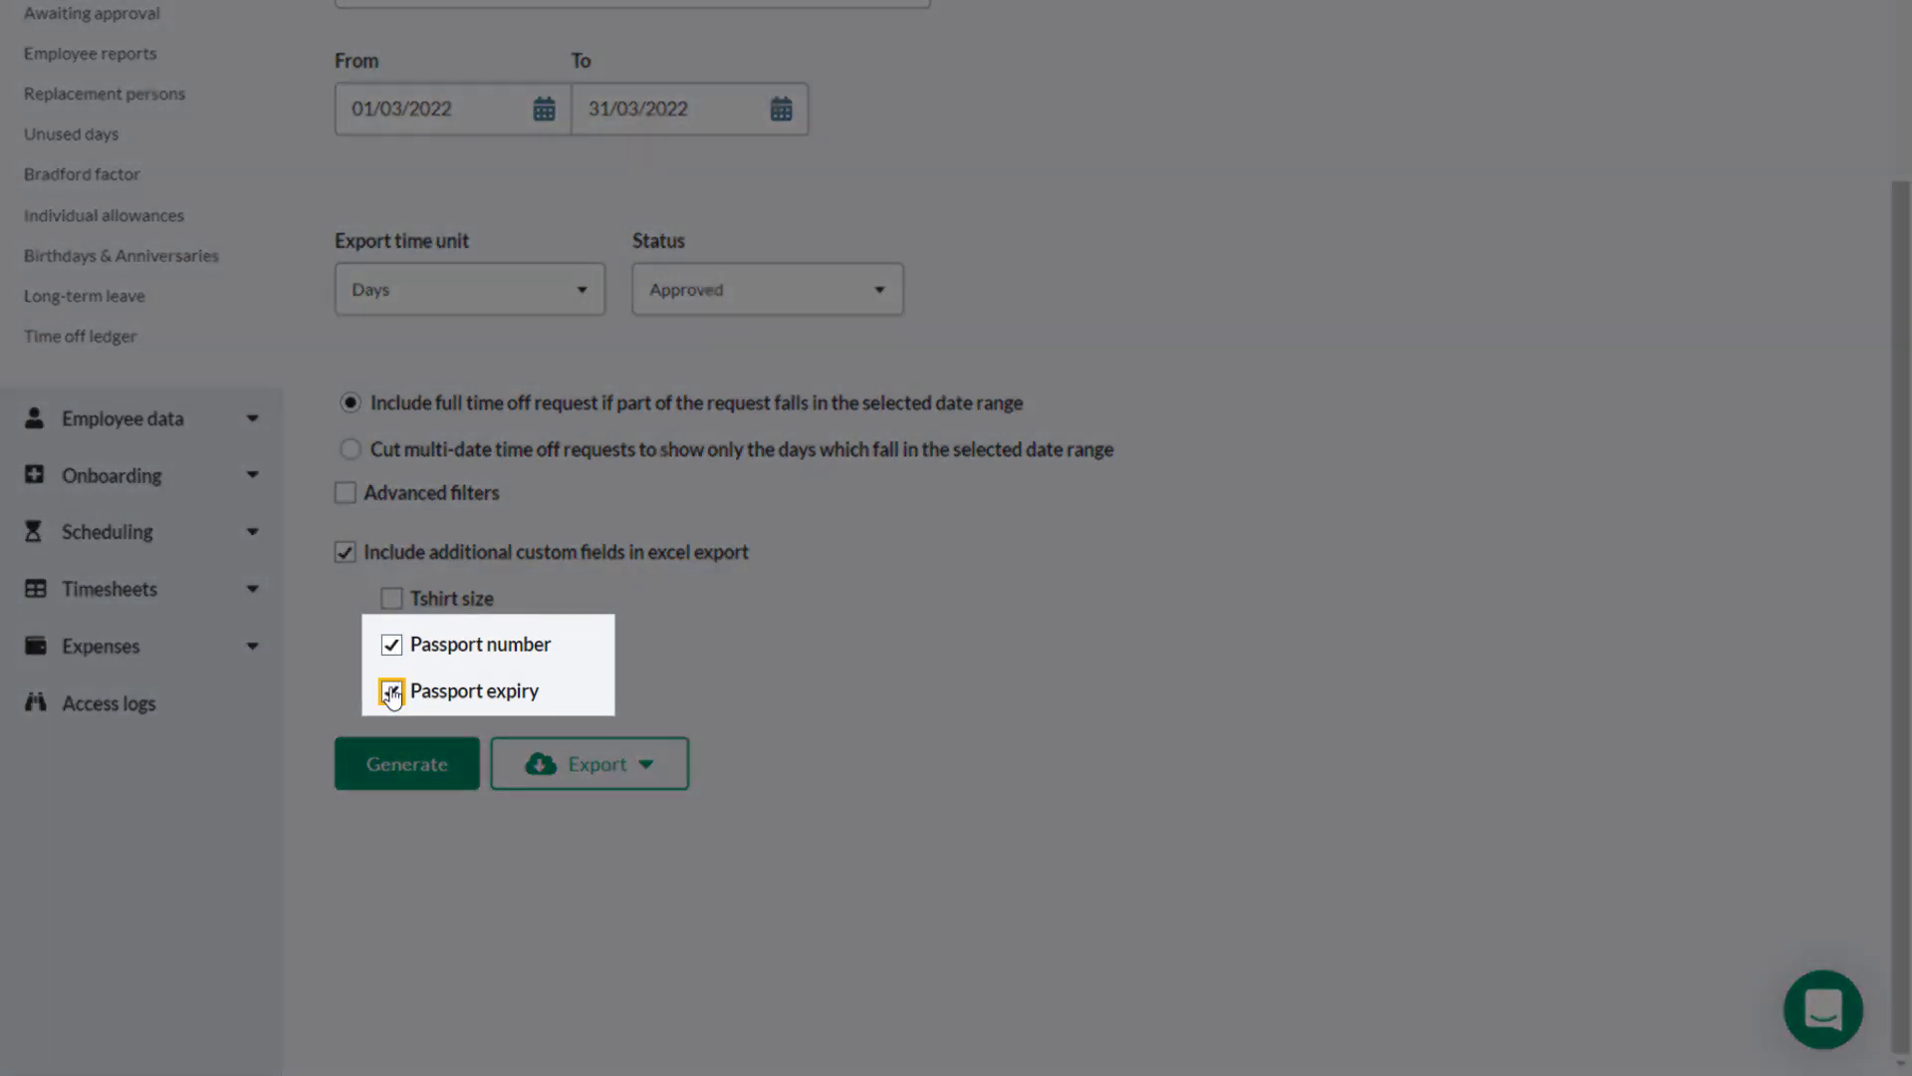